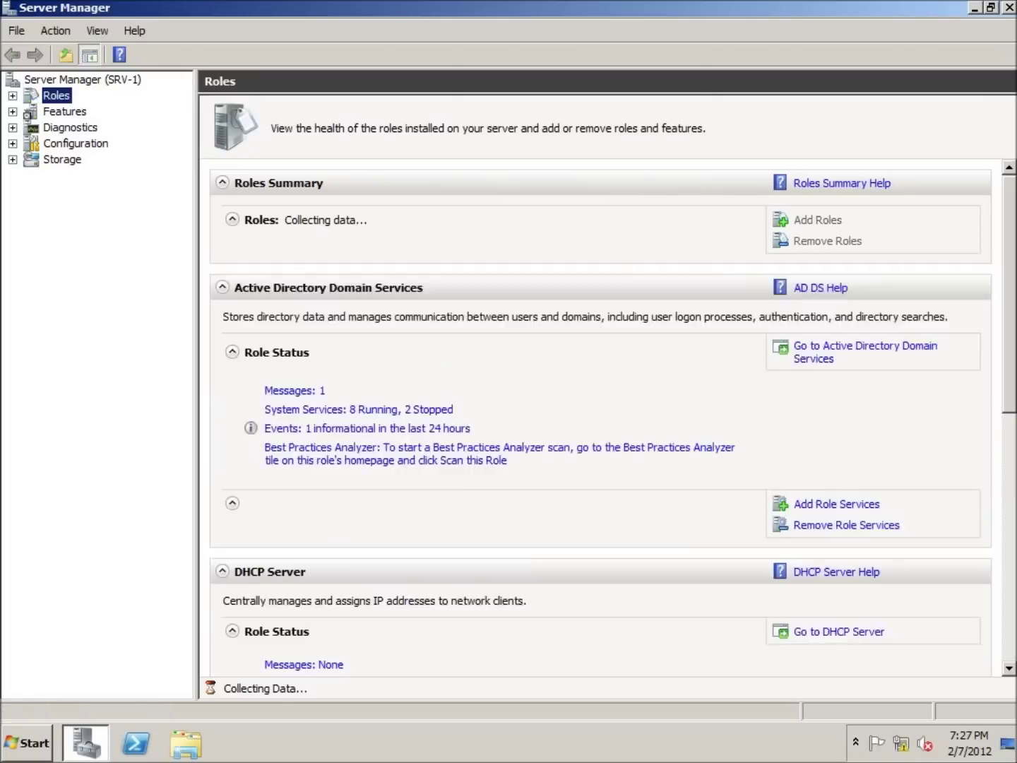
- Select Print and Document Services in the Add Roles wizard
left_click(811, 223)
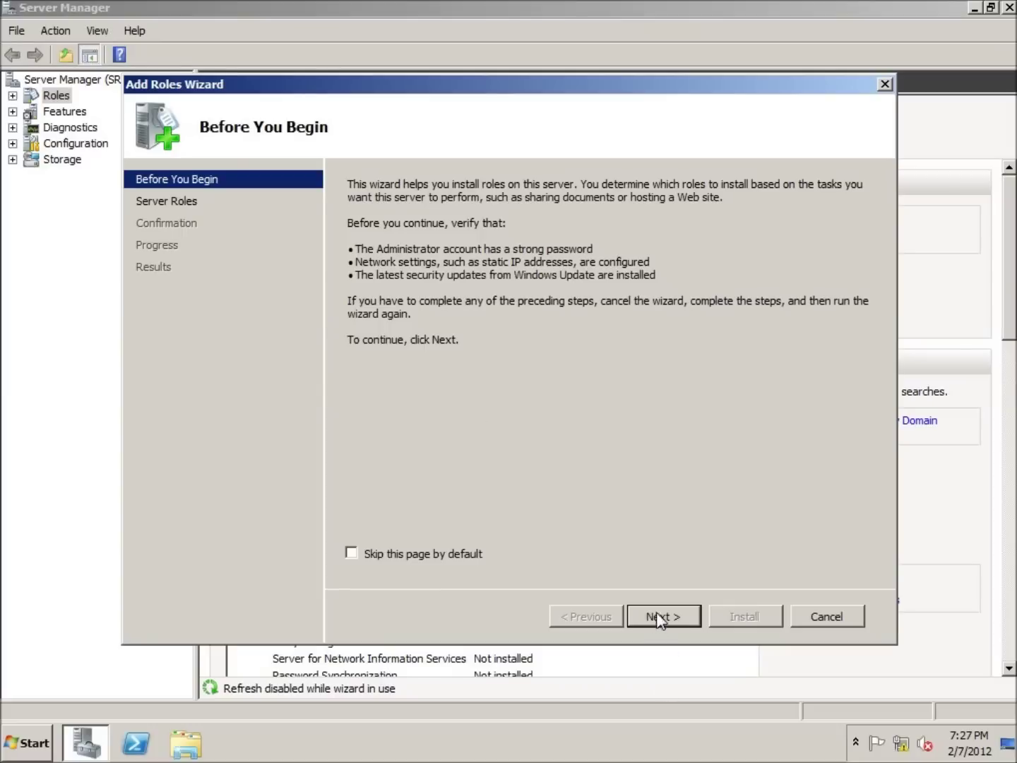
left_click(659, 614)
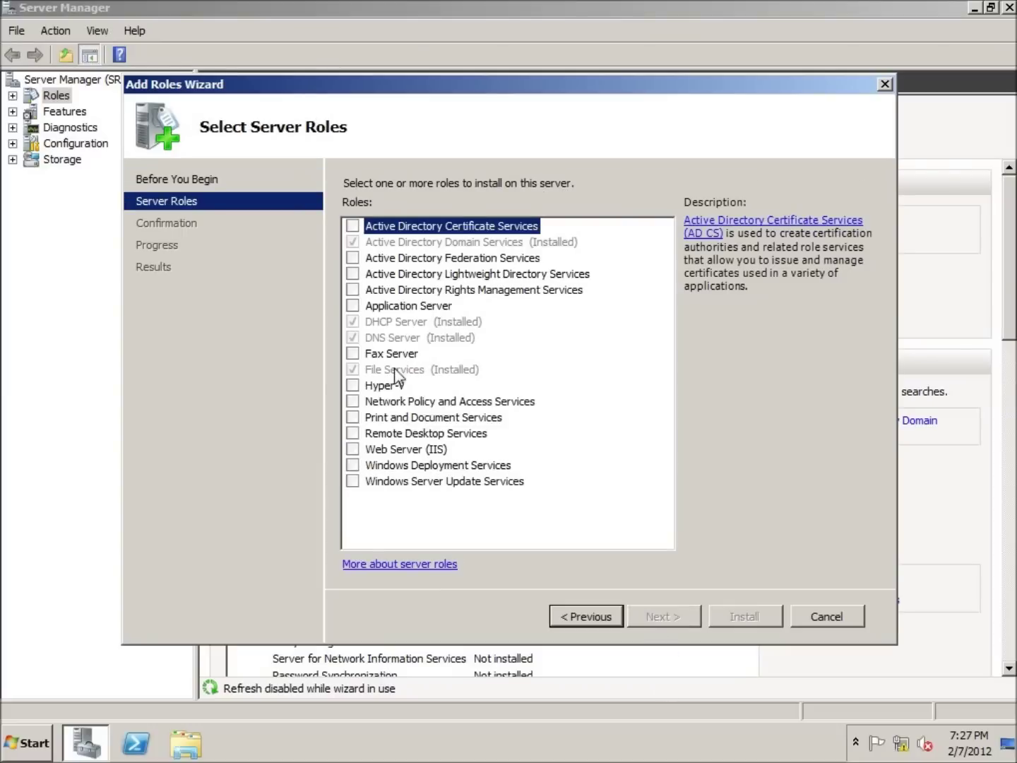
left_click(397, 417)
left_click(353, 417)
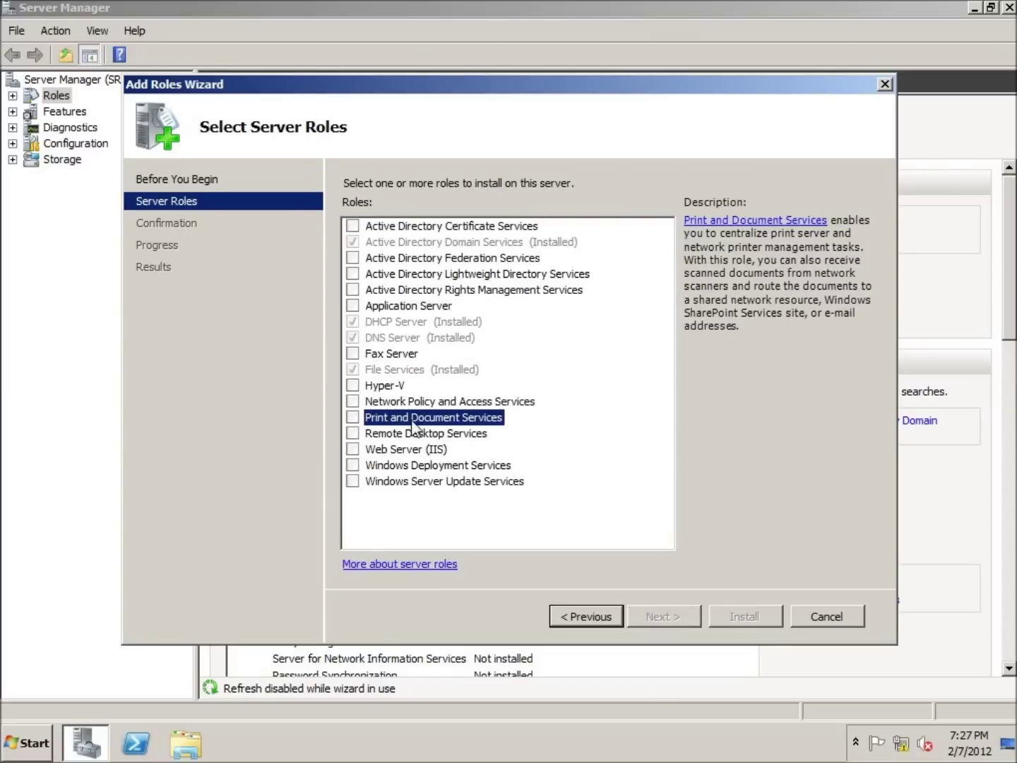
left_click(672, 621)
- Keep the Print Server role service, install it, and close Server Manager
left_click(671, 621)
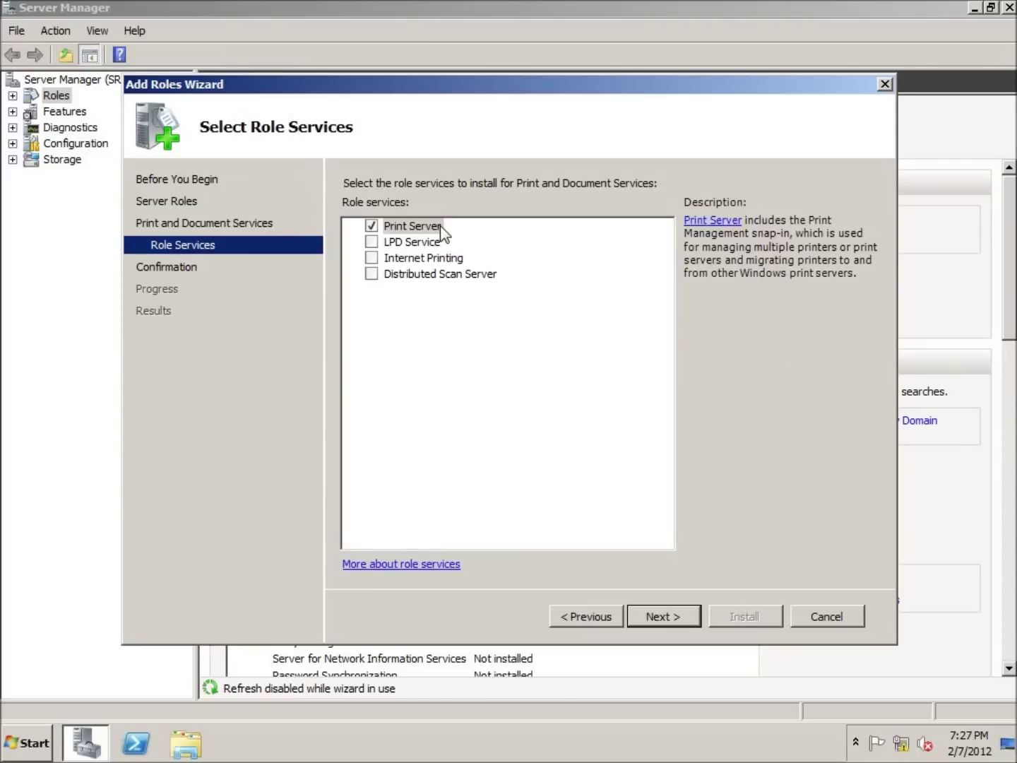
left_click(657, 616)
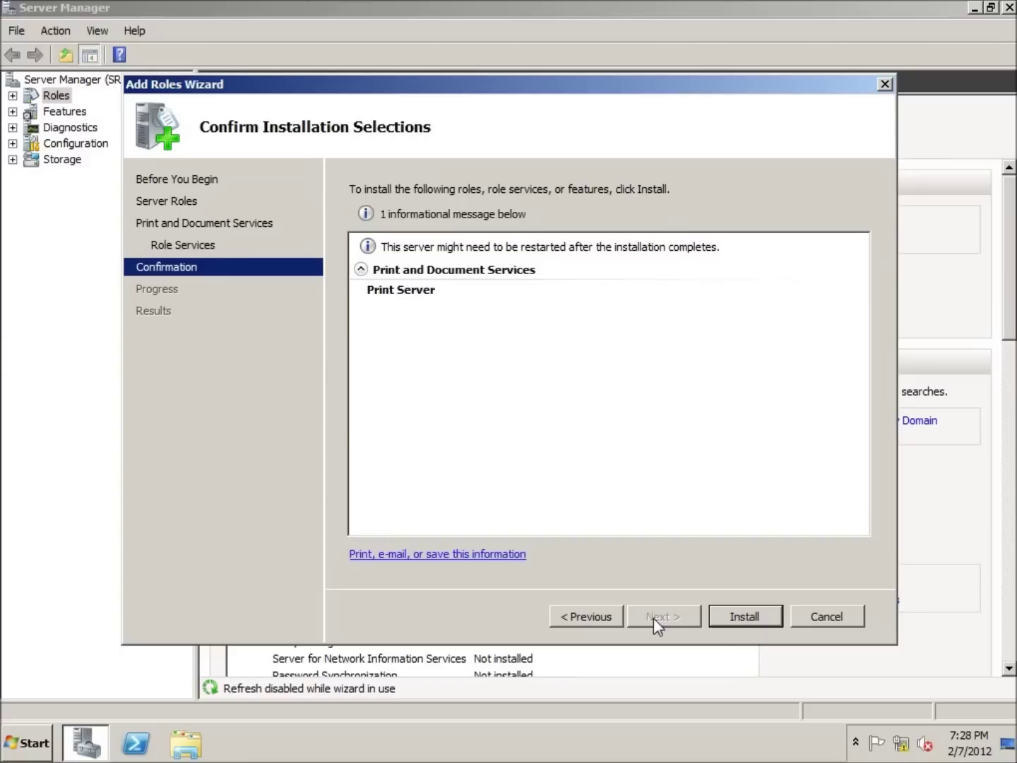
left_click(749, 619)
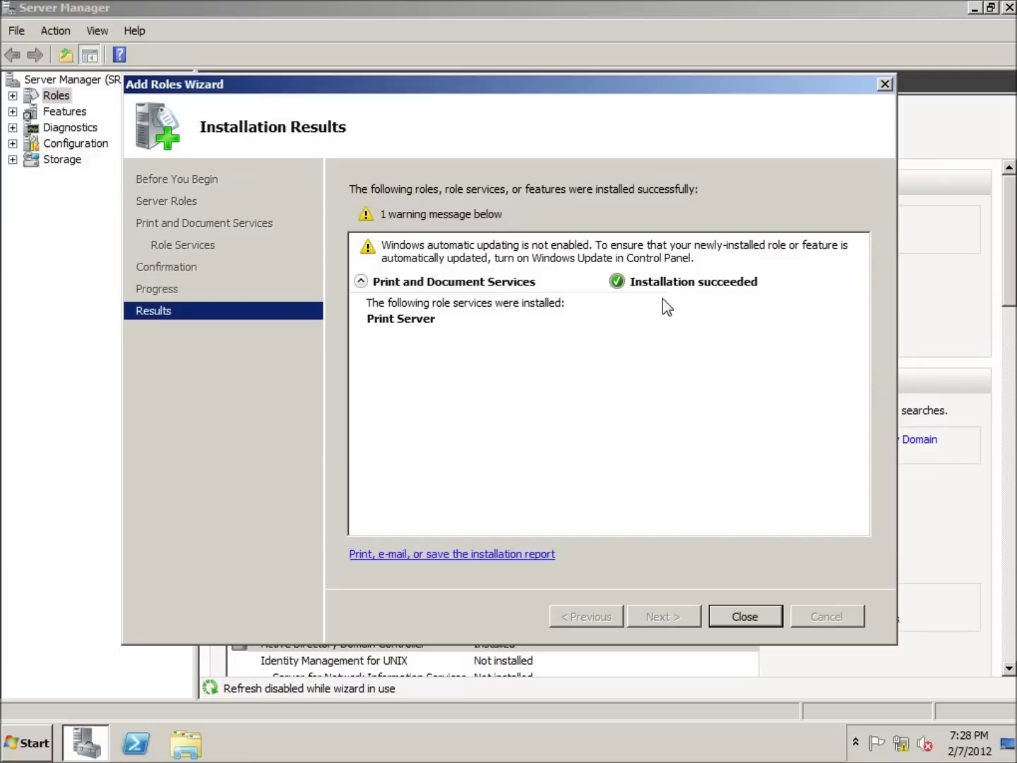
left_click(748, 615)
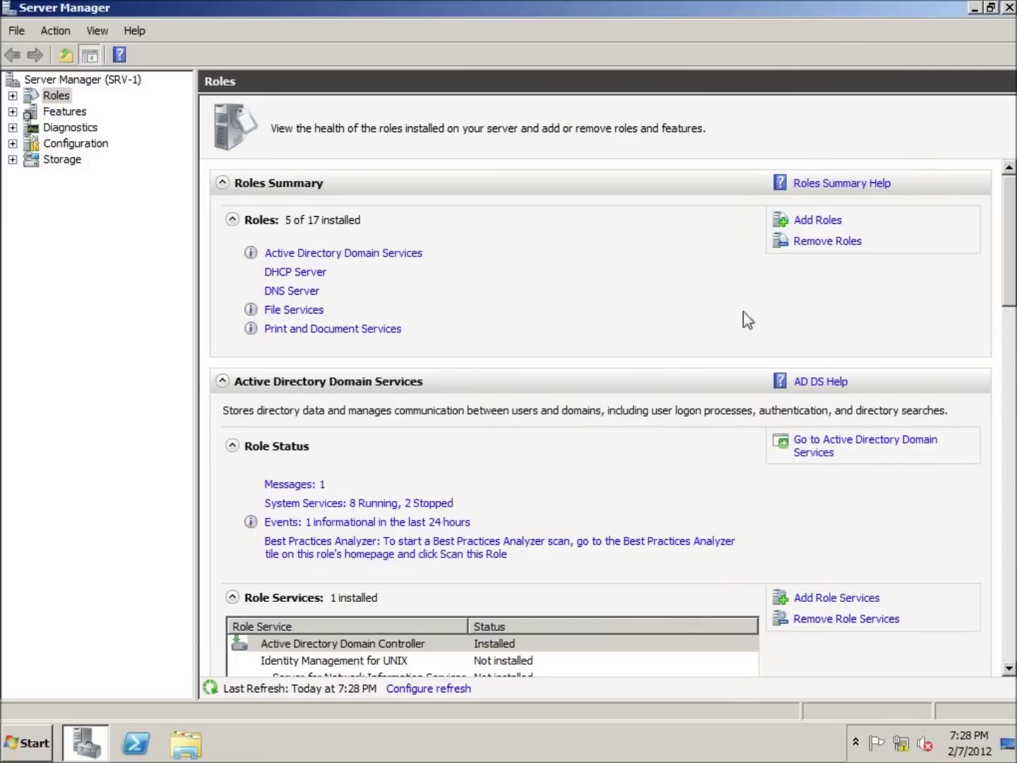
left_click(1012, 8)
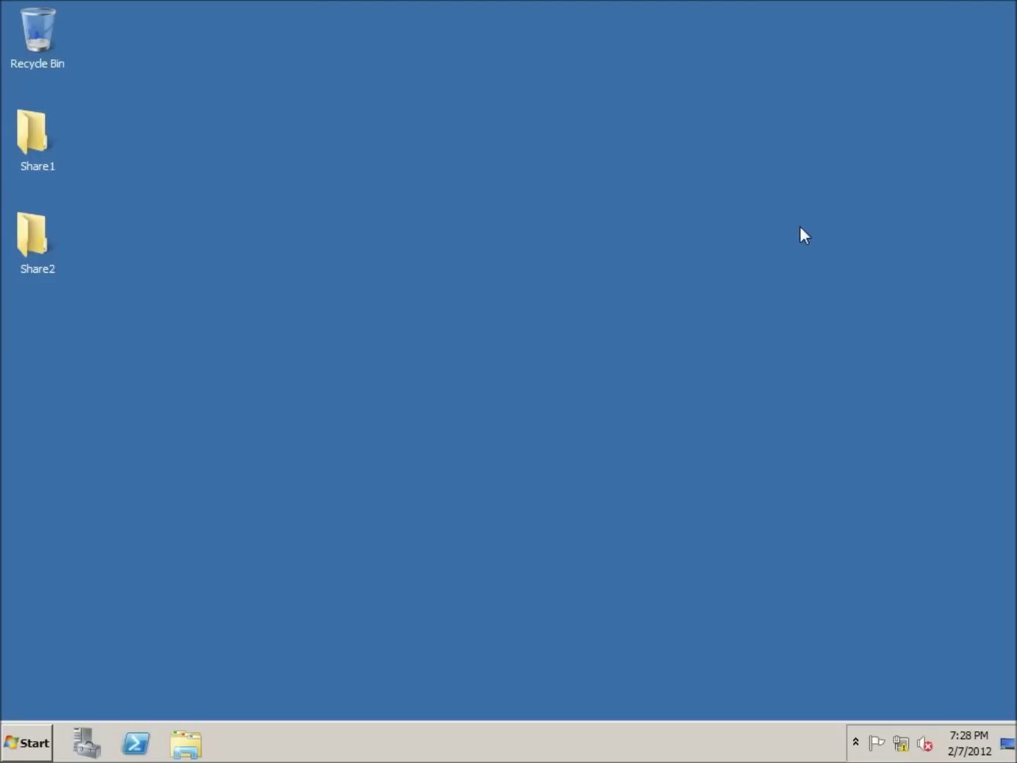
- Launch Print Management from Administrative Tools and show SRV-1 (local)'s Printers list
left_click(29, 740)
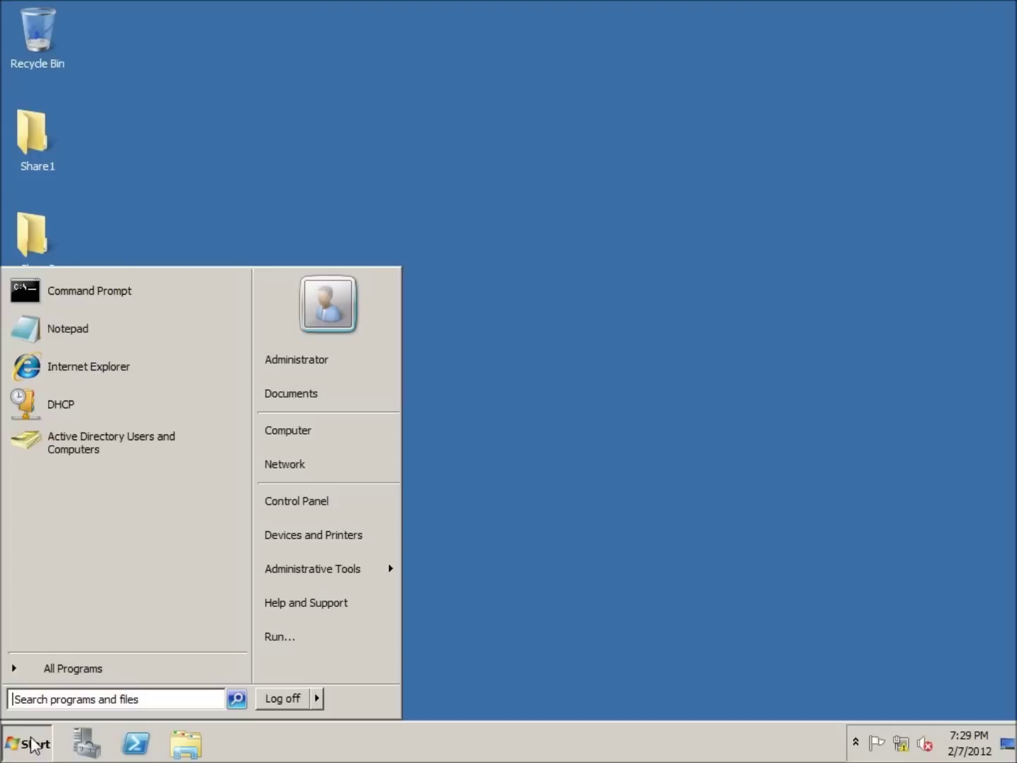
mouse_move(311, 579)
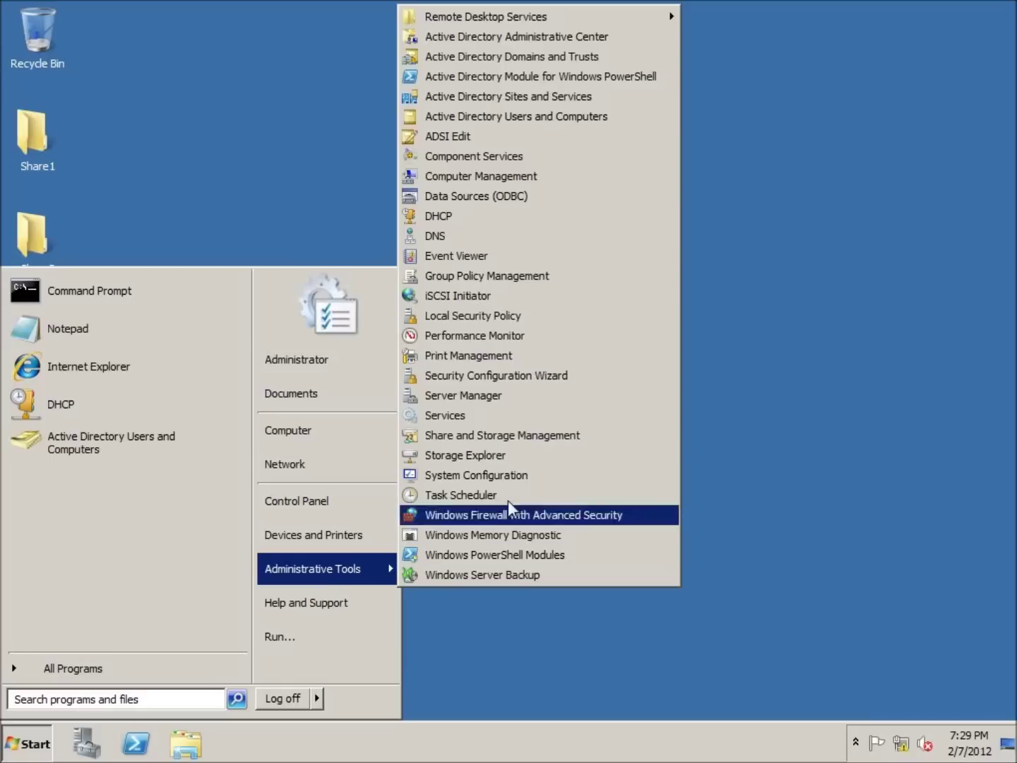
left_click(477, 361)
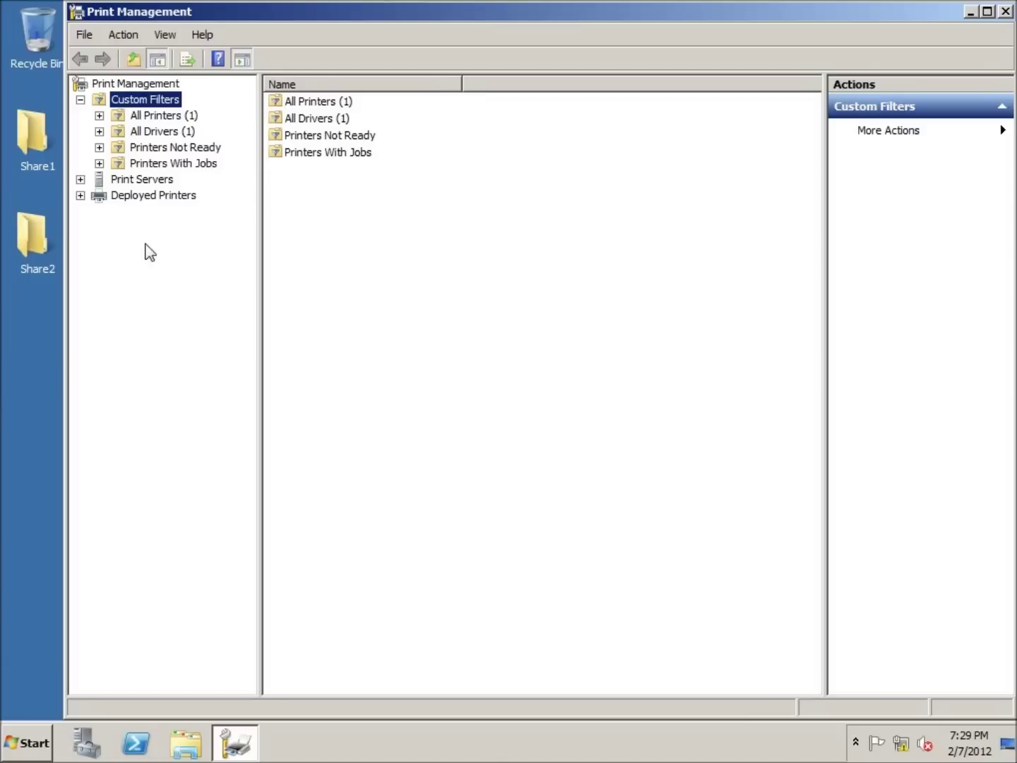
double_click(138, 181)
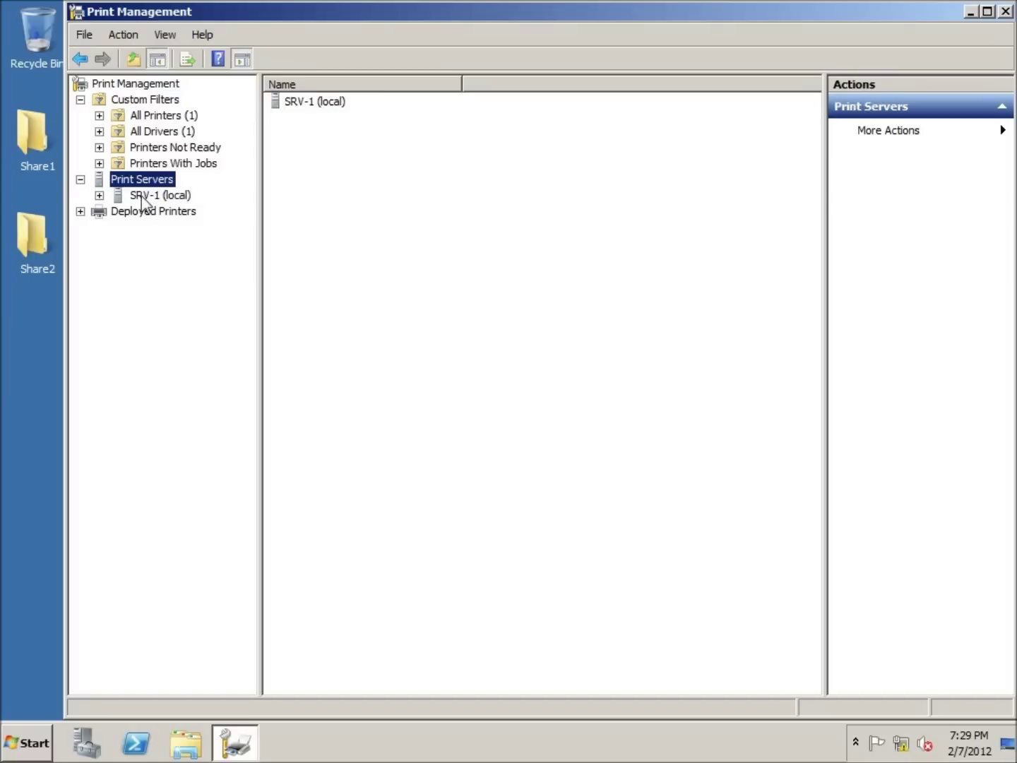
double_click(142, 200)
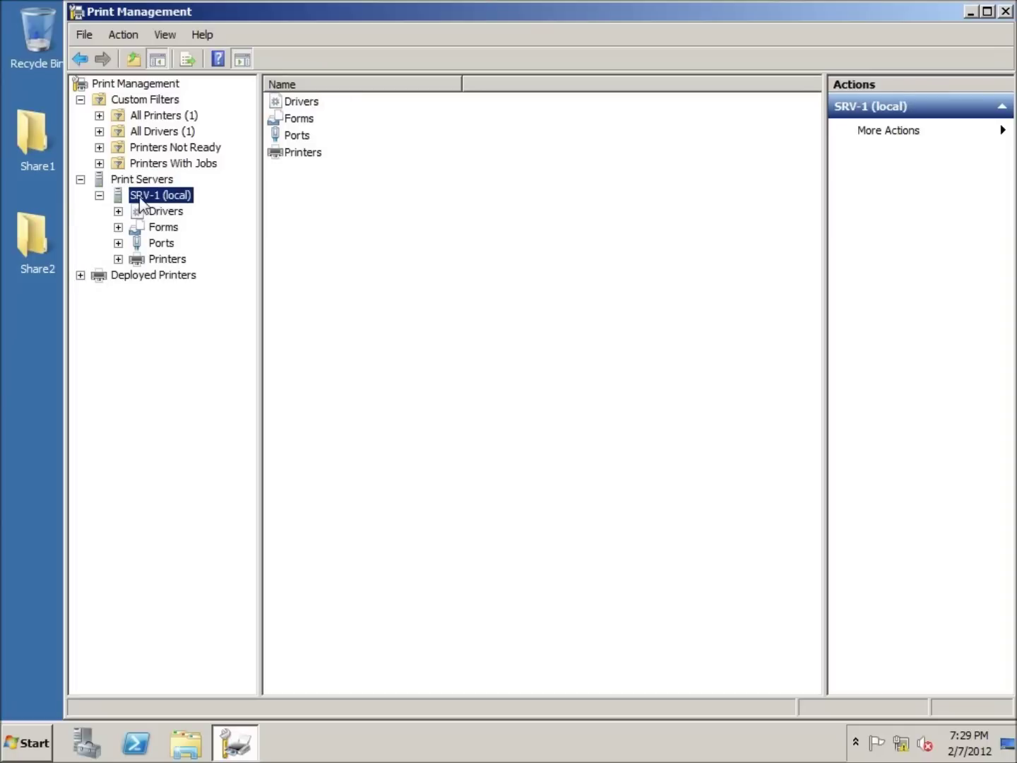
left_click(164, 260)
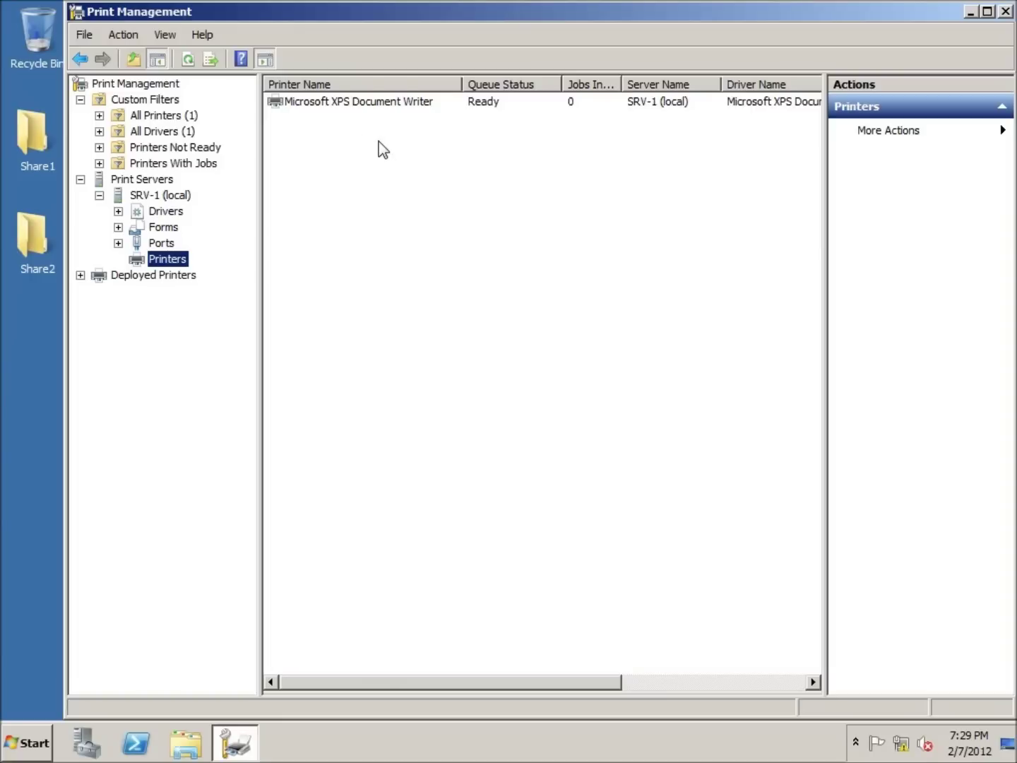
- Start Add Printer from the Printers pane and return to the installation-method page
right_click(344, 157)
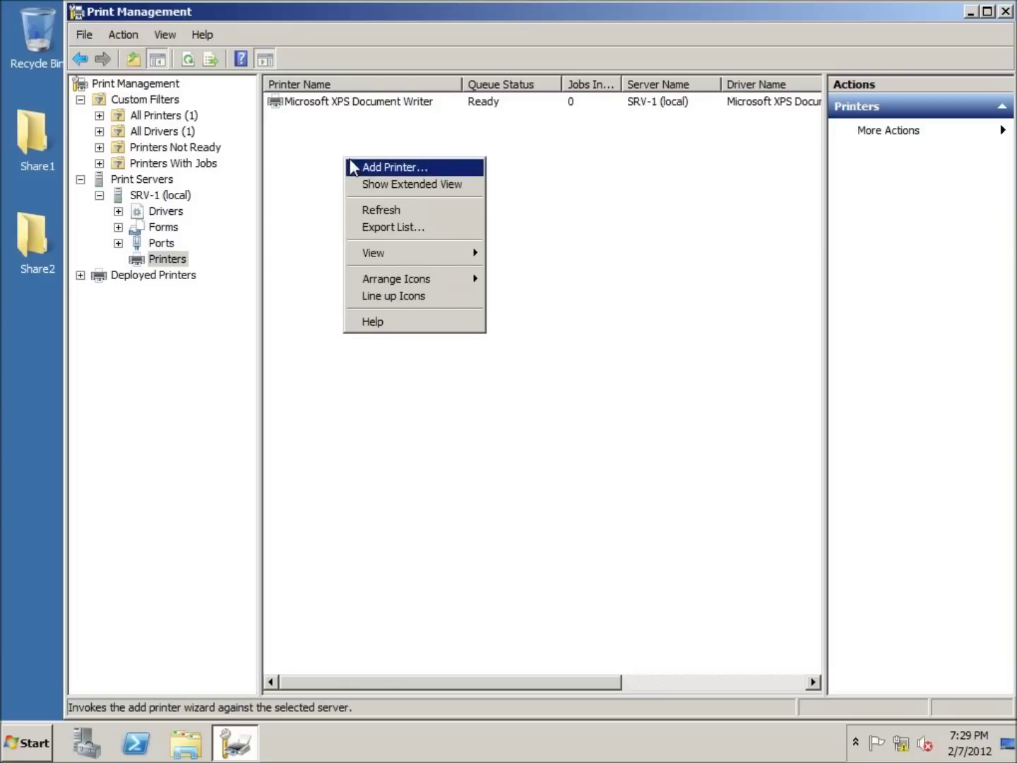
left_click(375, 168)
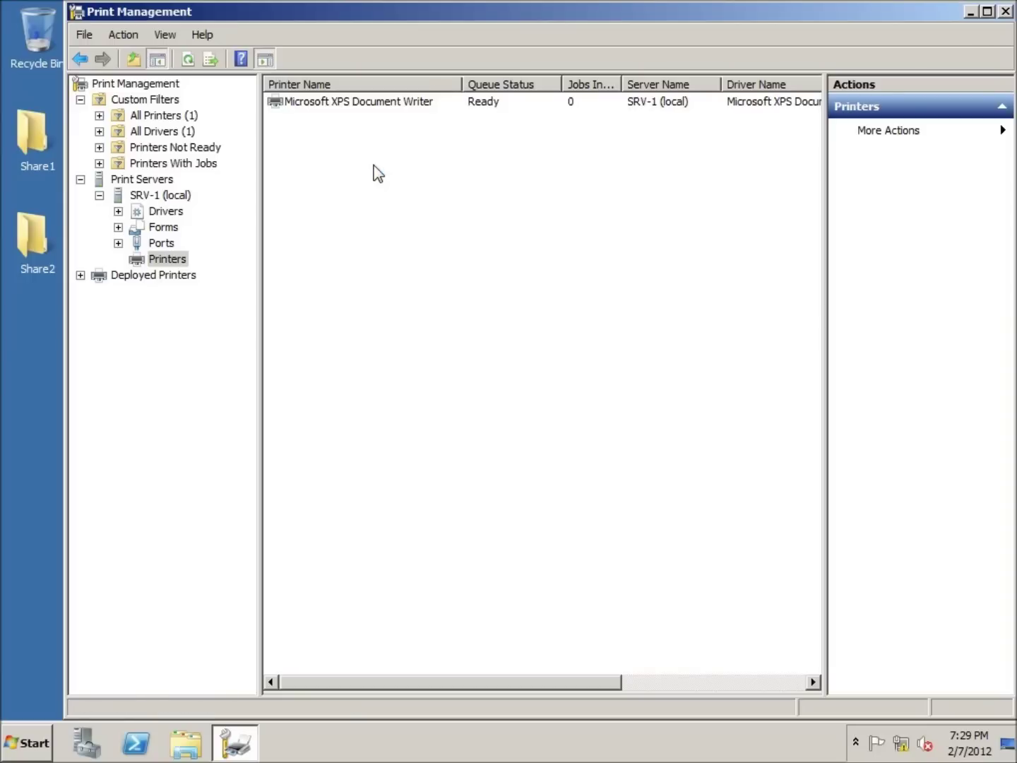
left_click_drag(347, 29, 454, 57)
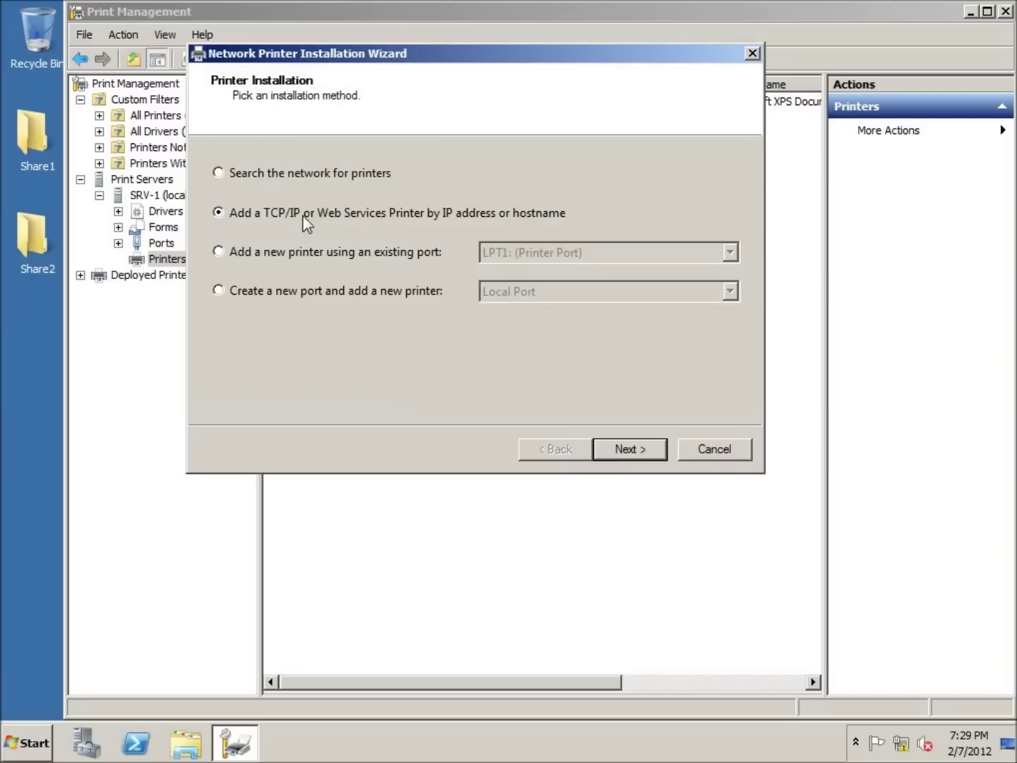
left_click(640, 452)
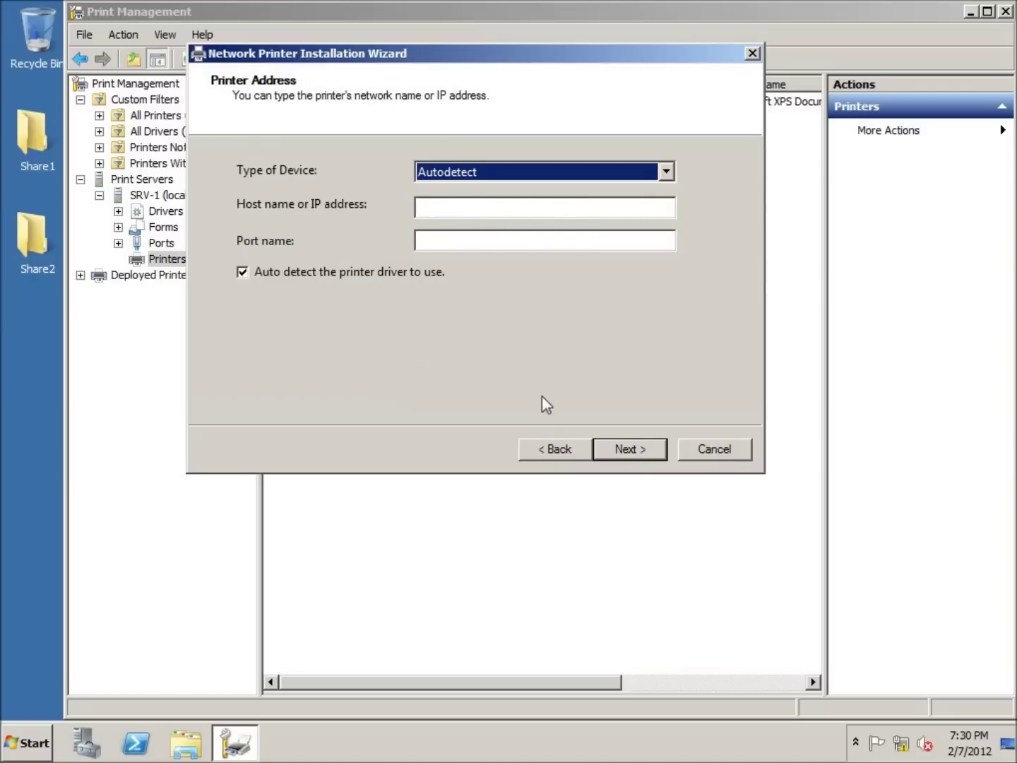
left_click(554, 450)
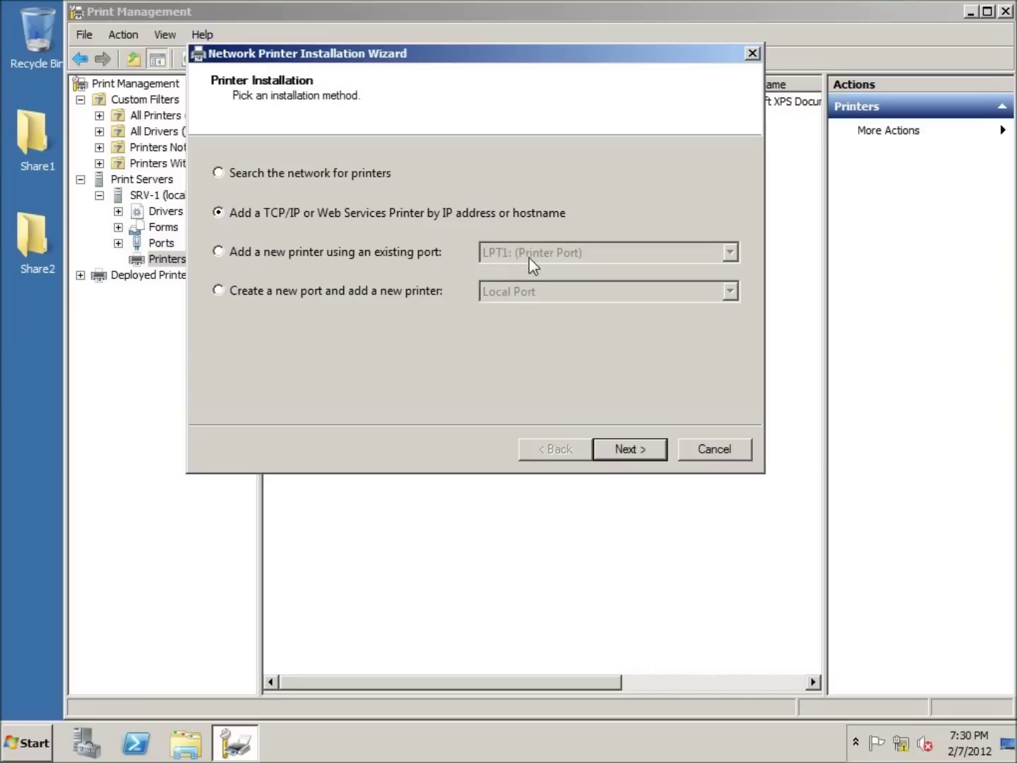
- Add the printer on an existing port and choose to install a new driver
left_click(220, 251)
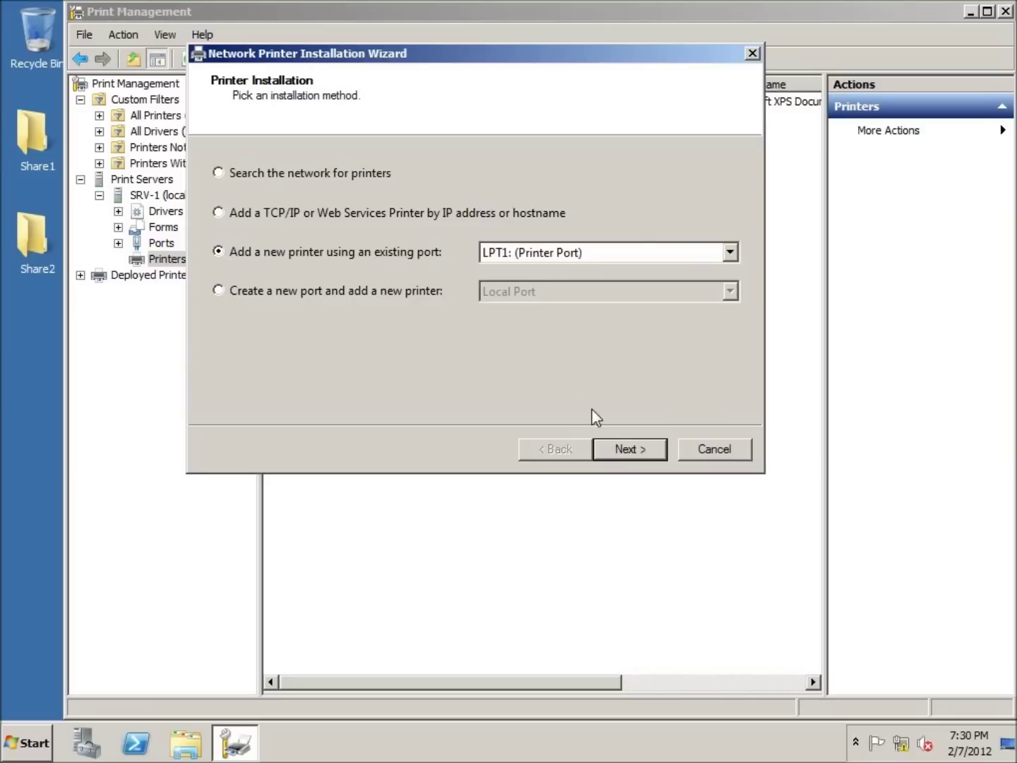
left_click(628, 448)
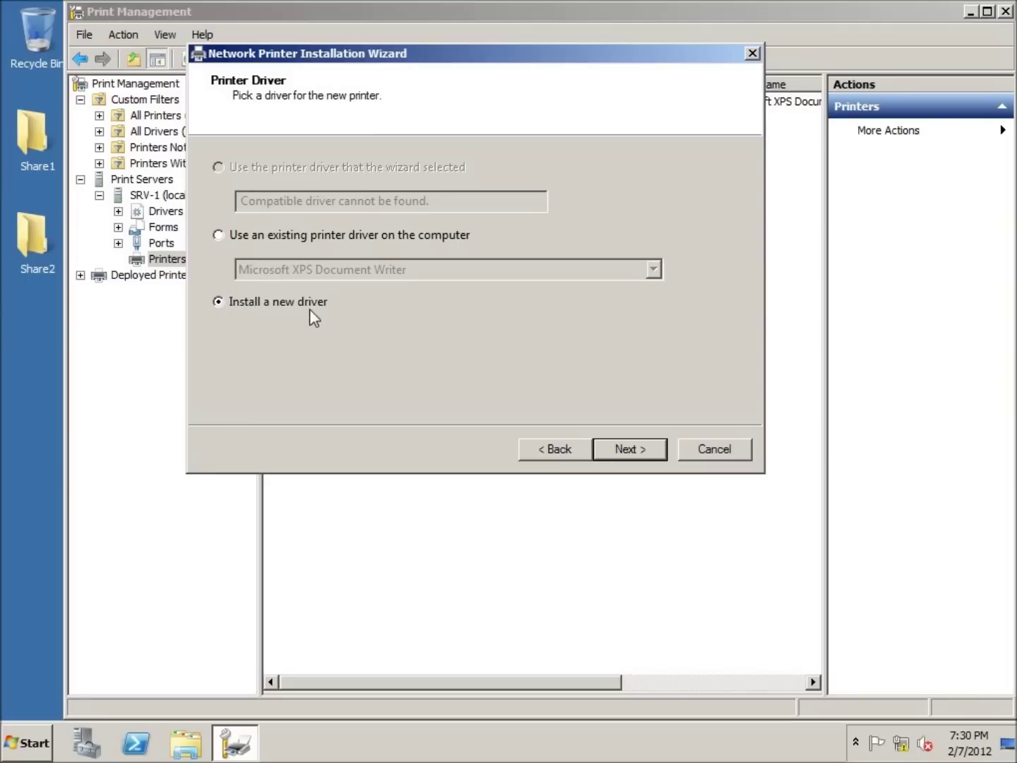
left_click(633, 449)
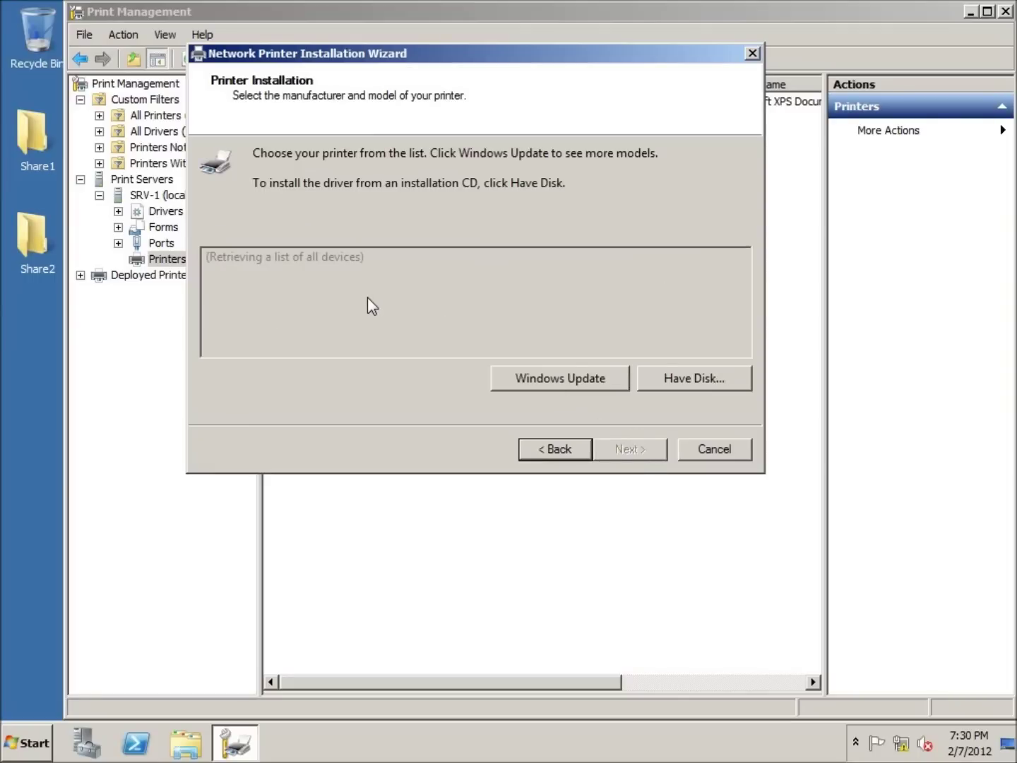
- Select the HP LaserJet 4100 Series PCL6 driver under HP and continue
left_click_drag(393, 277, 393, 291)
left_click(218, 278)
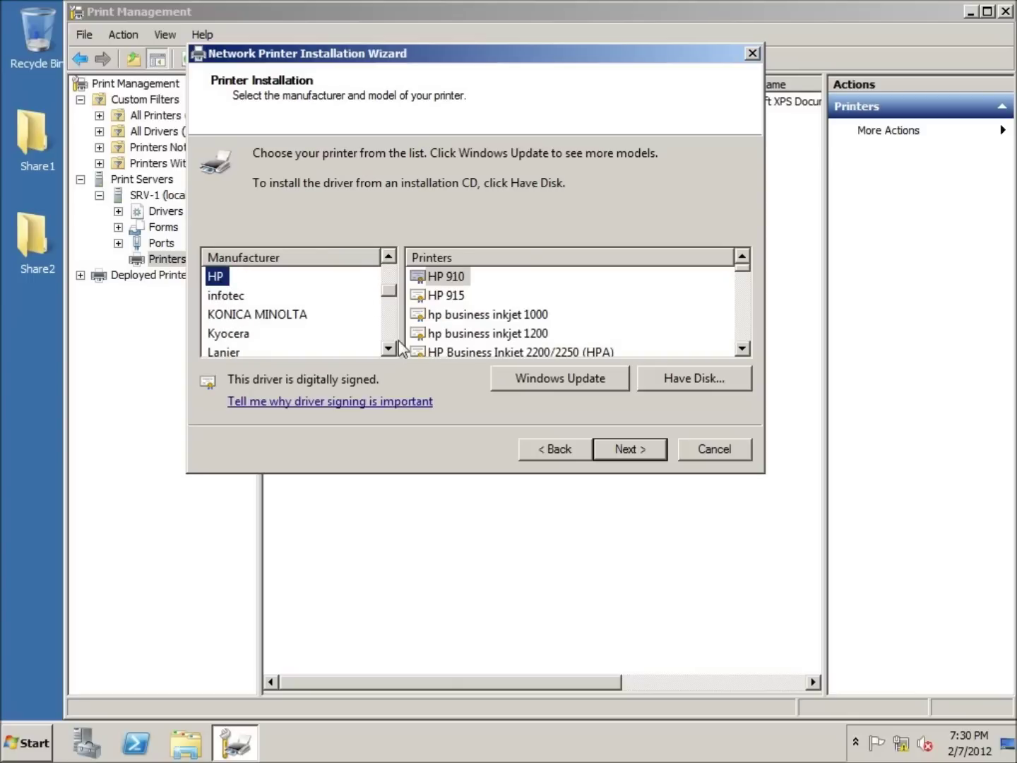
left_click_drag(744, 270, 744, 297)
scroll(618, 322, "down", 2)
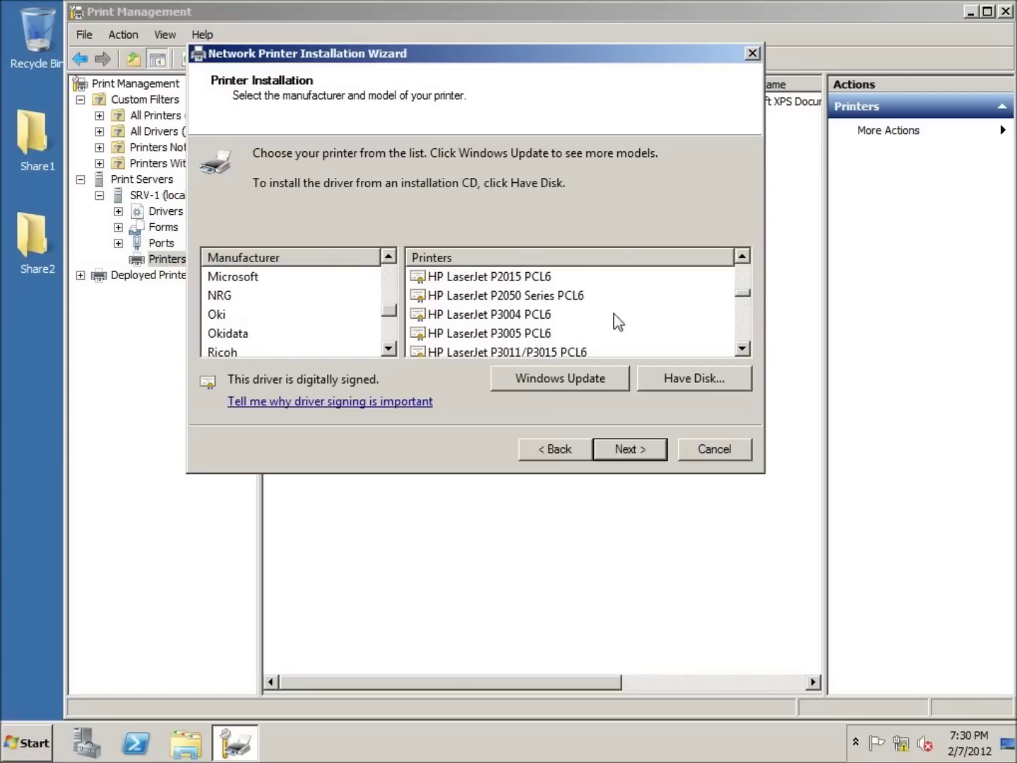
scroll(558, 330, "down", 3)
scroll(544, 328, "up", 2)
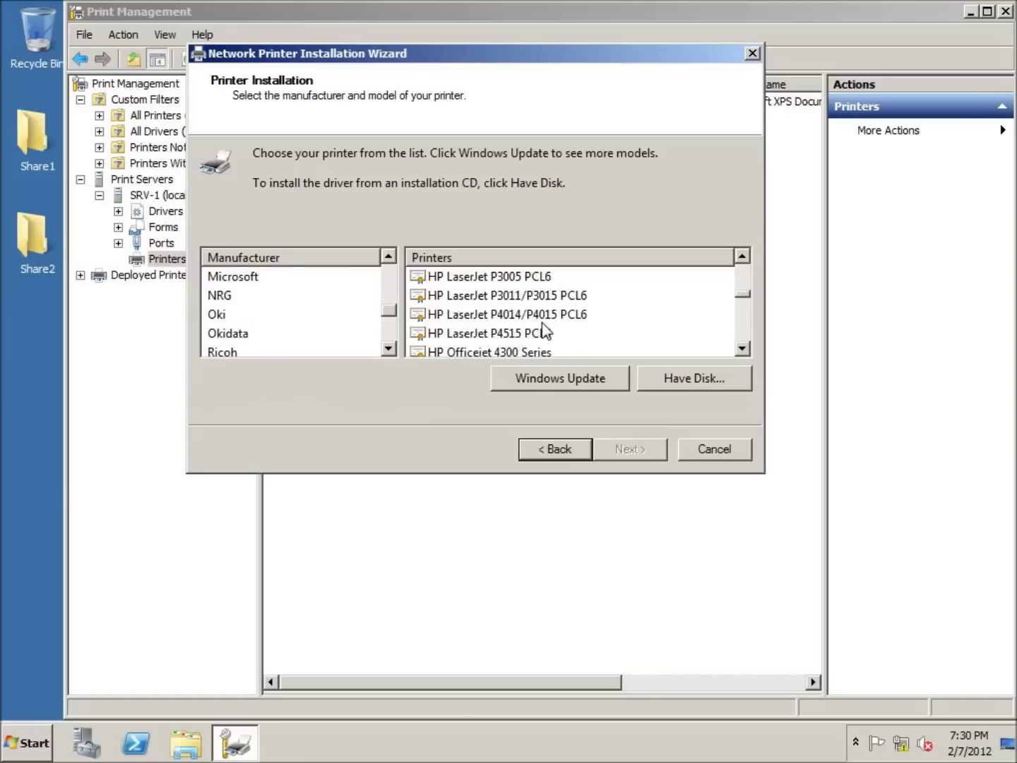
scroll(467, 321, "down", 6)
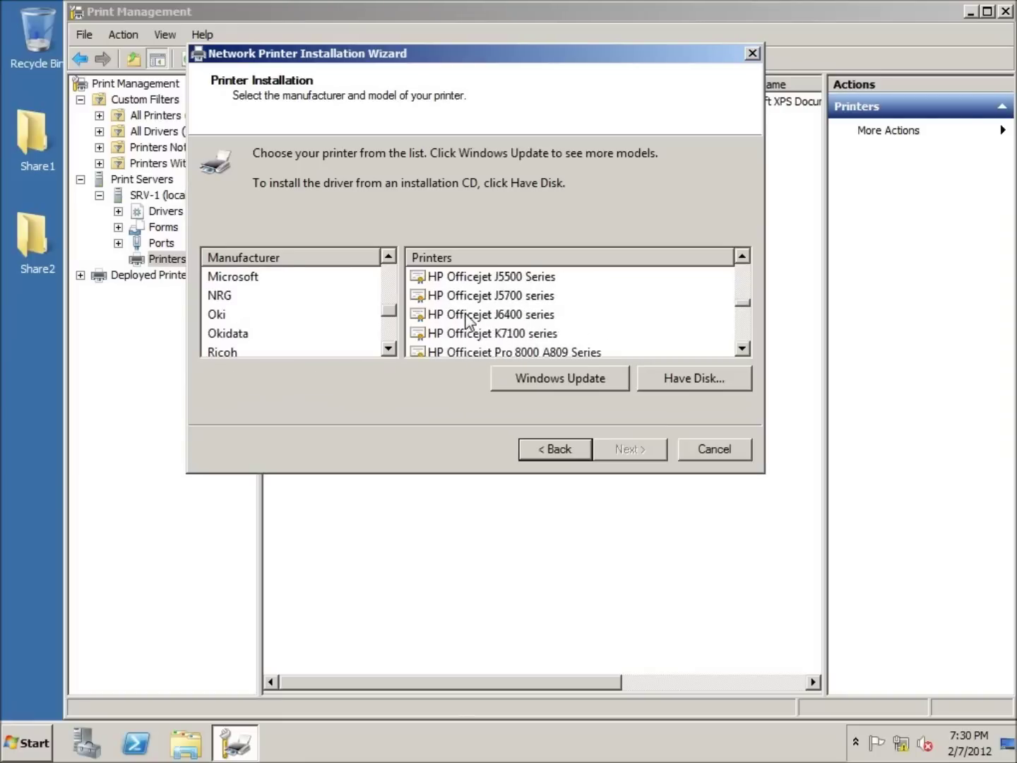
scroll(467, 321, "down", 1)
scroll(488, 323, "up", 7)
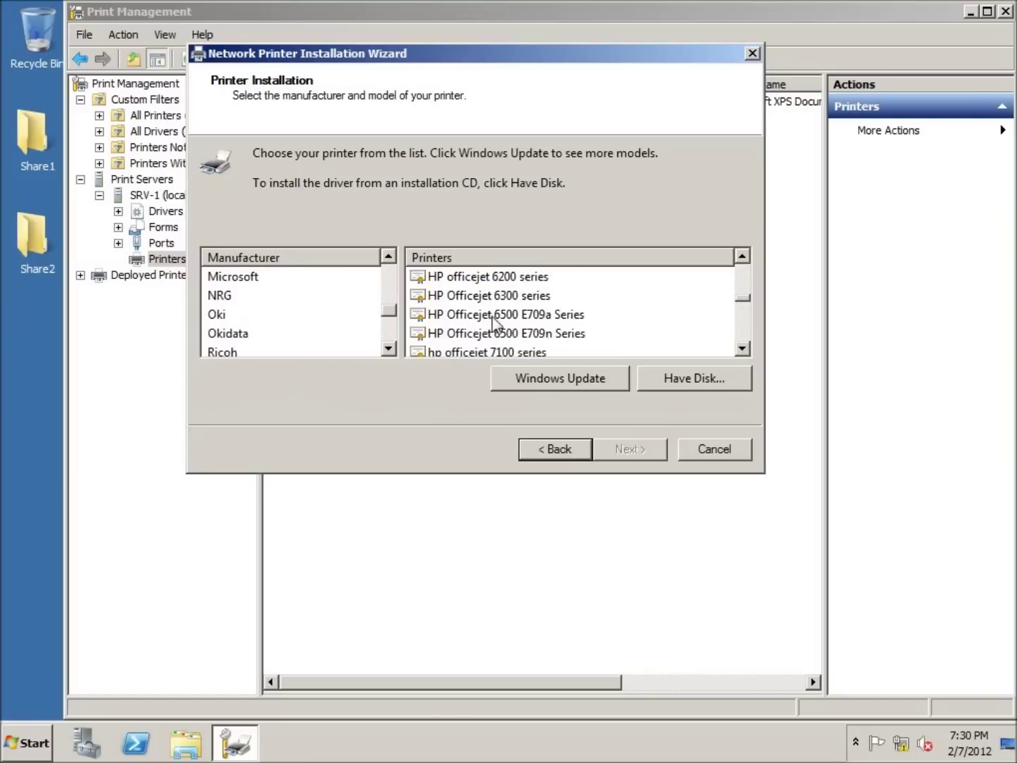
scroll(501, 324, "up", 20)
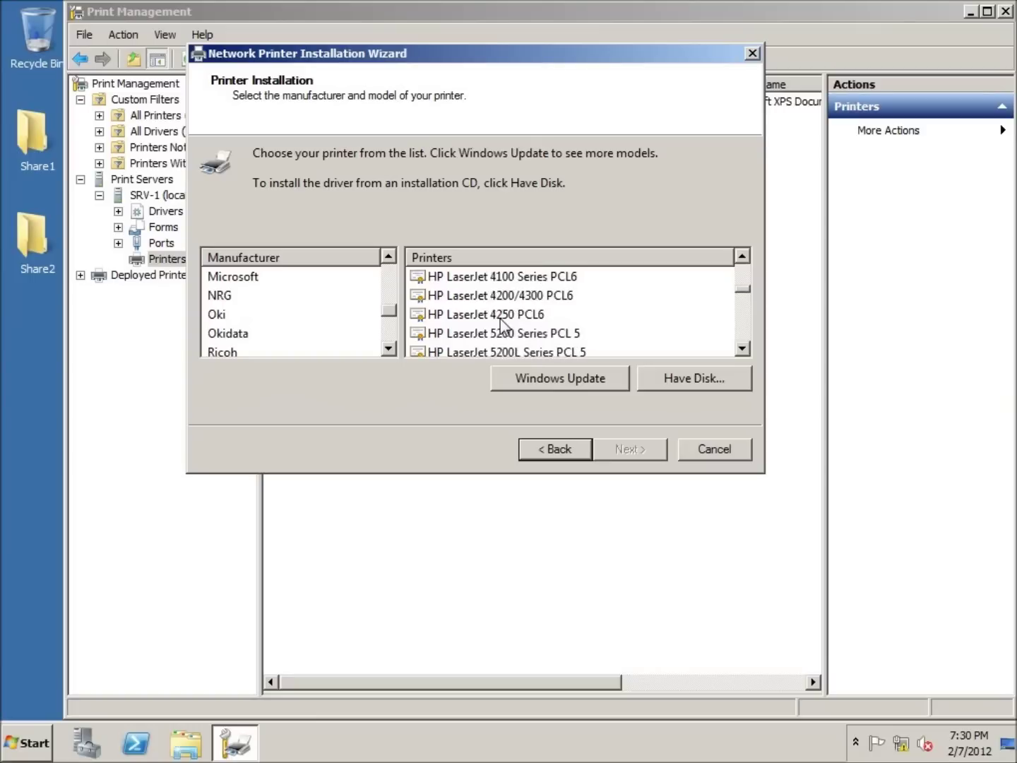
scroll(502, 323, "down", 1)
left_click(529, 334)
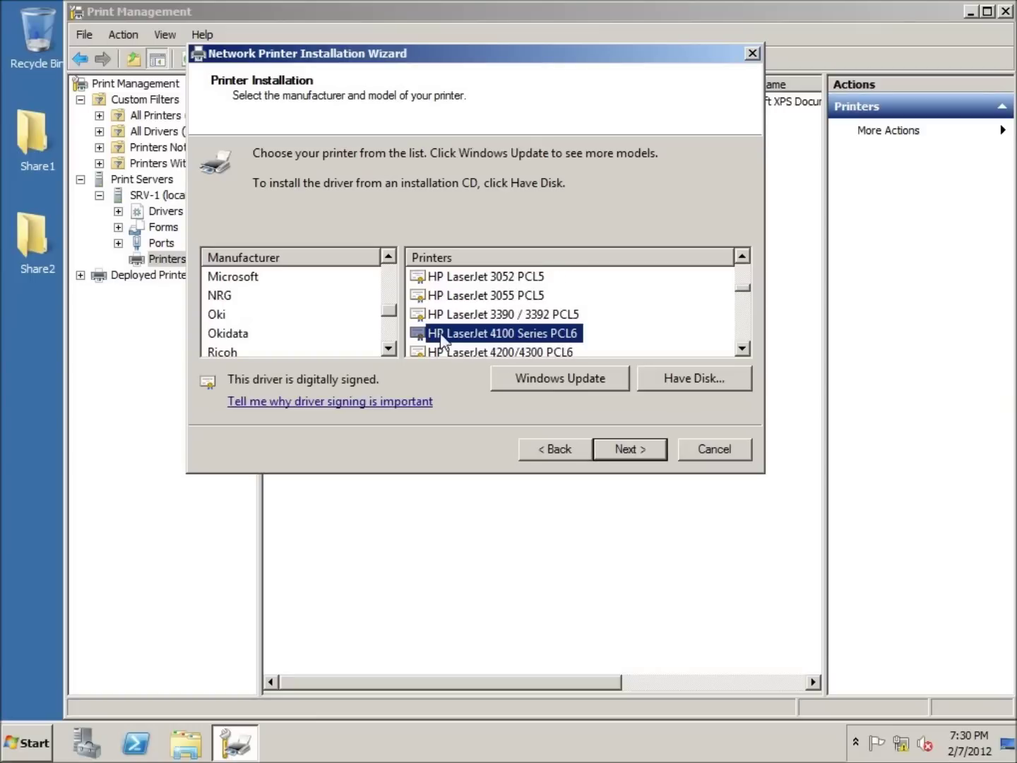
left_click(634, 452)
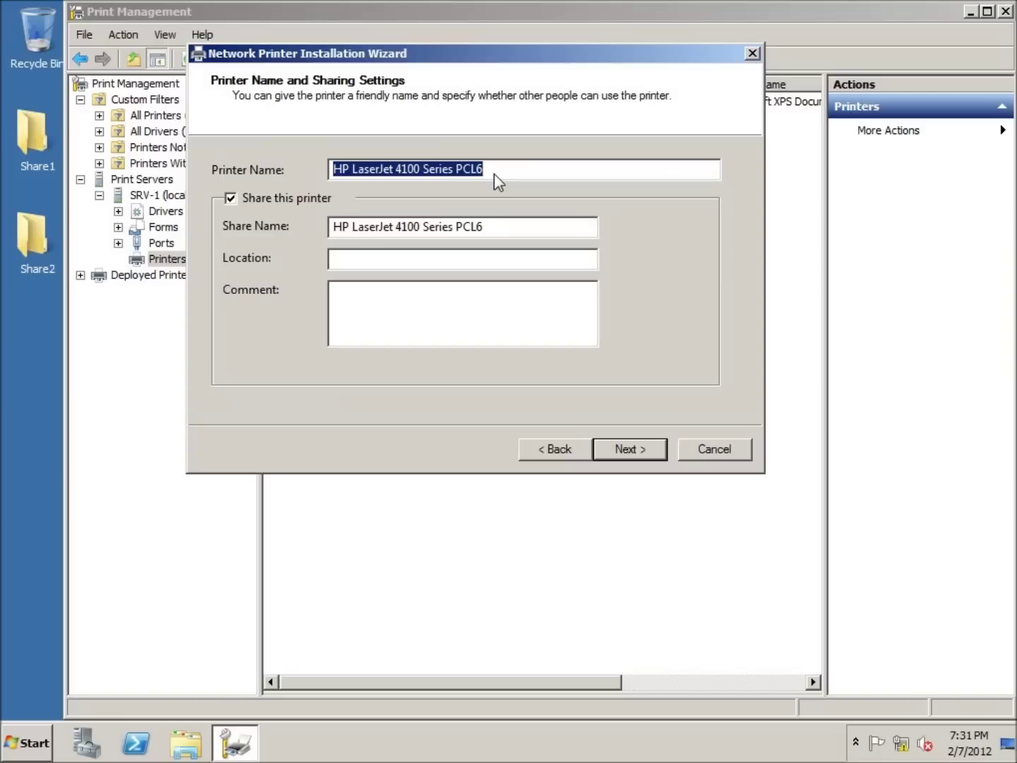
- Enter 'Front Office Printer' as both the printer name and the share name
type("Front")
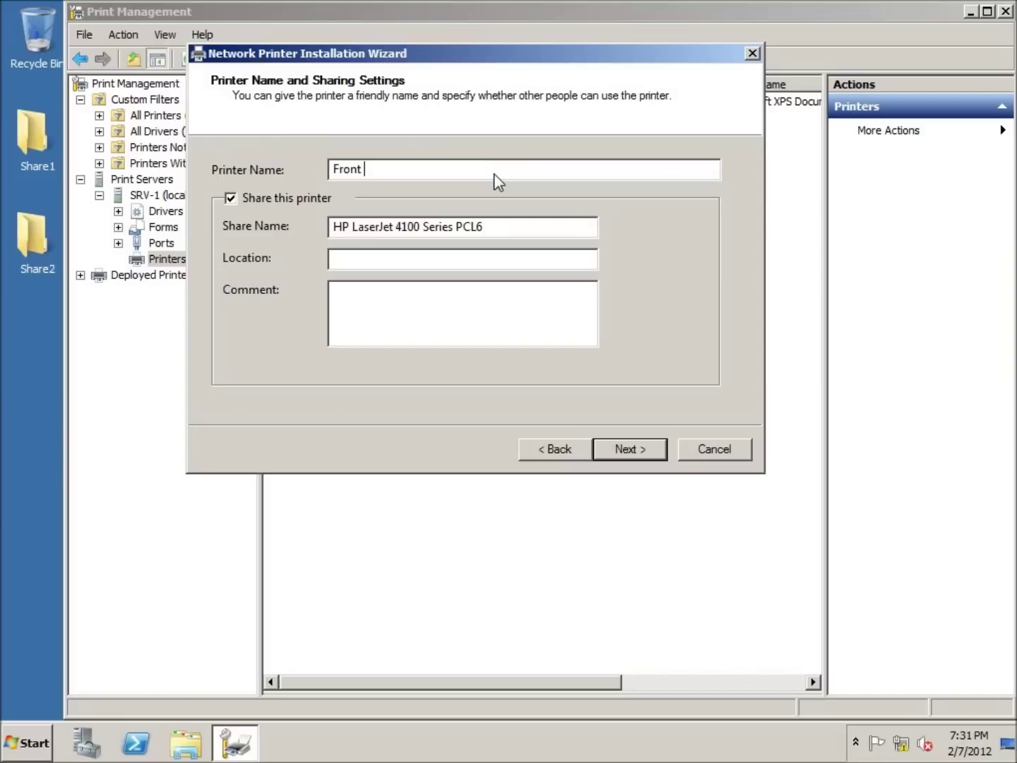
type(" Office Printer")
key("Tab")
key("Tab")
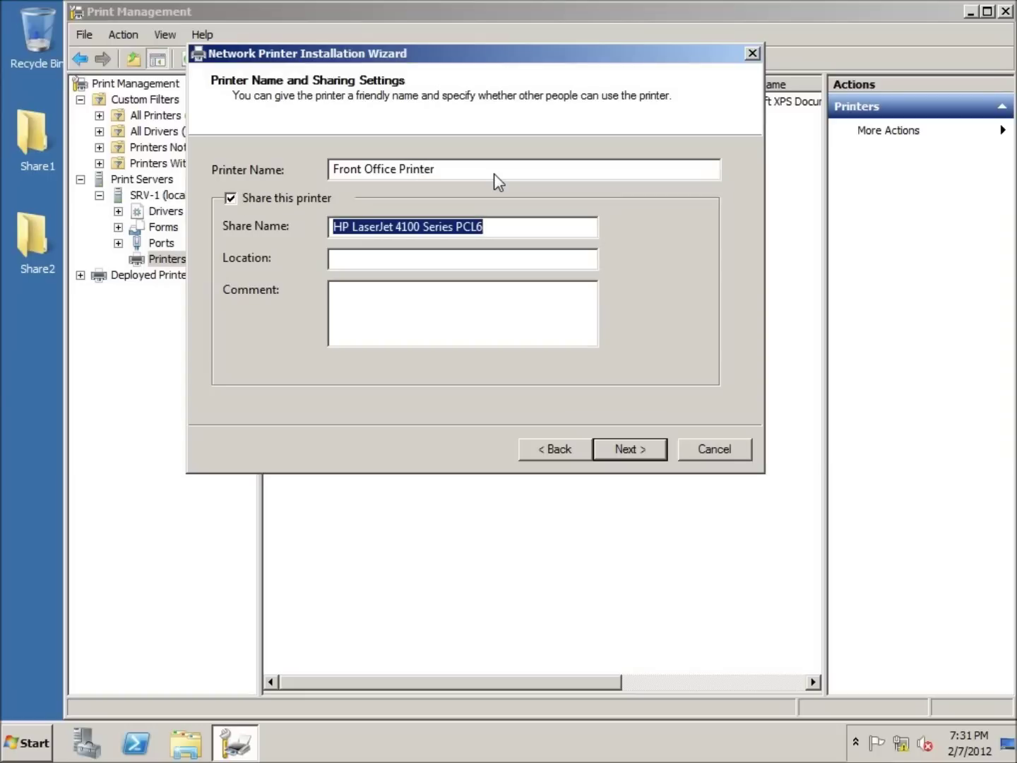
type("Front")
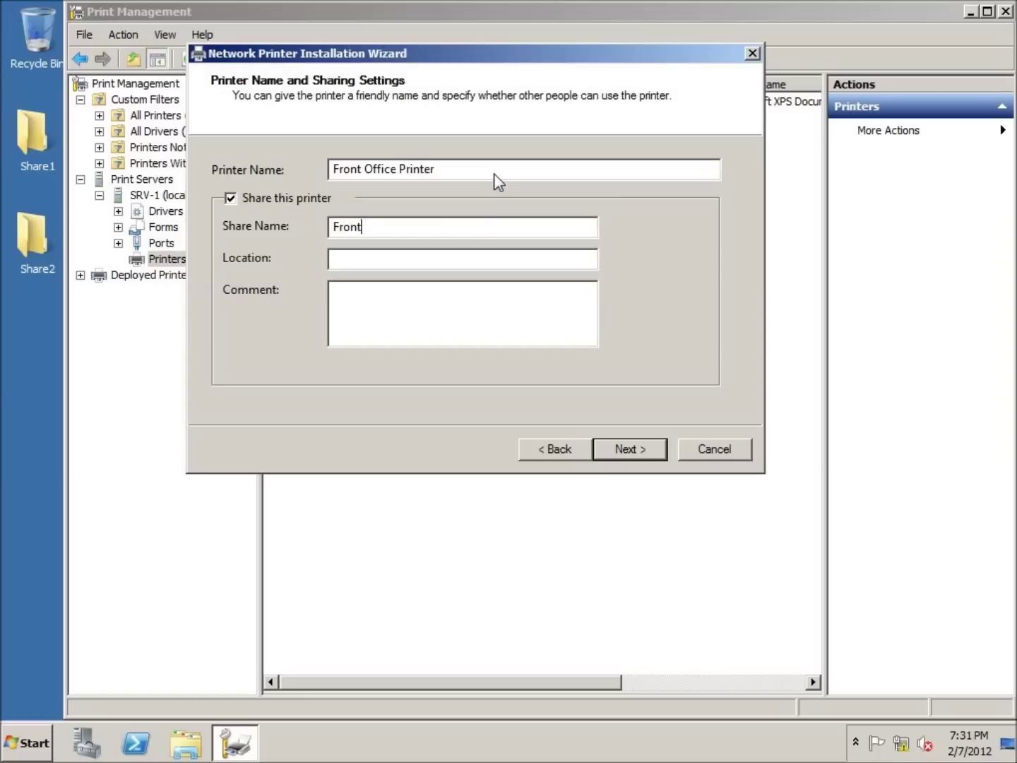
type(" Office Printer")
key("Tab")
key("Tab")
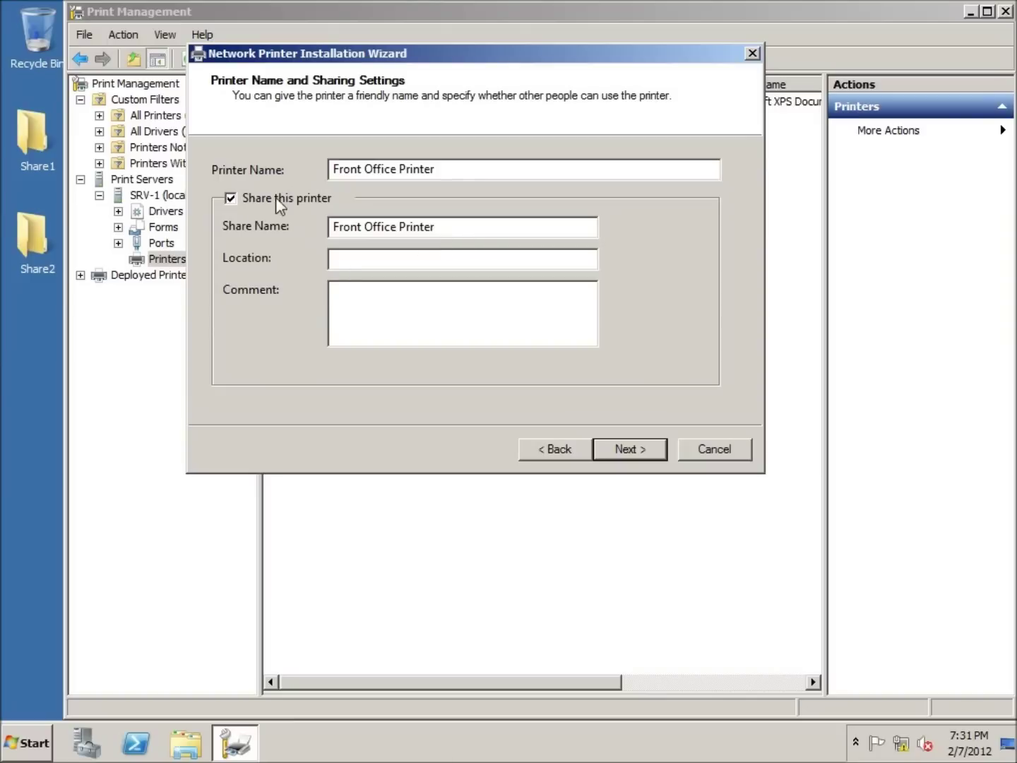
- Accept the name and sharing settings and the summary, then finish the wizard
left_click(639, 452)
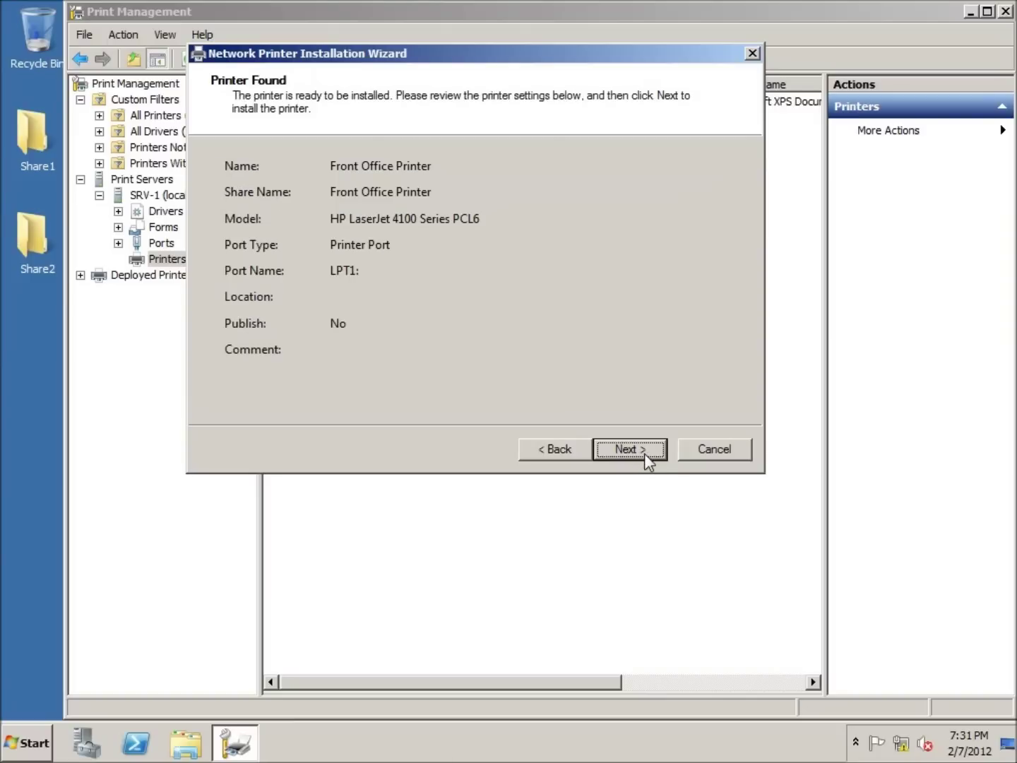
left_click(626, 448)
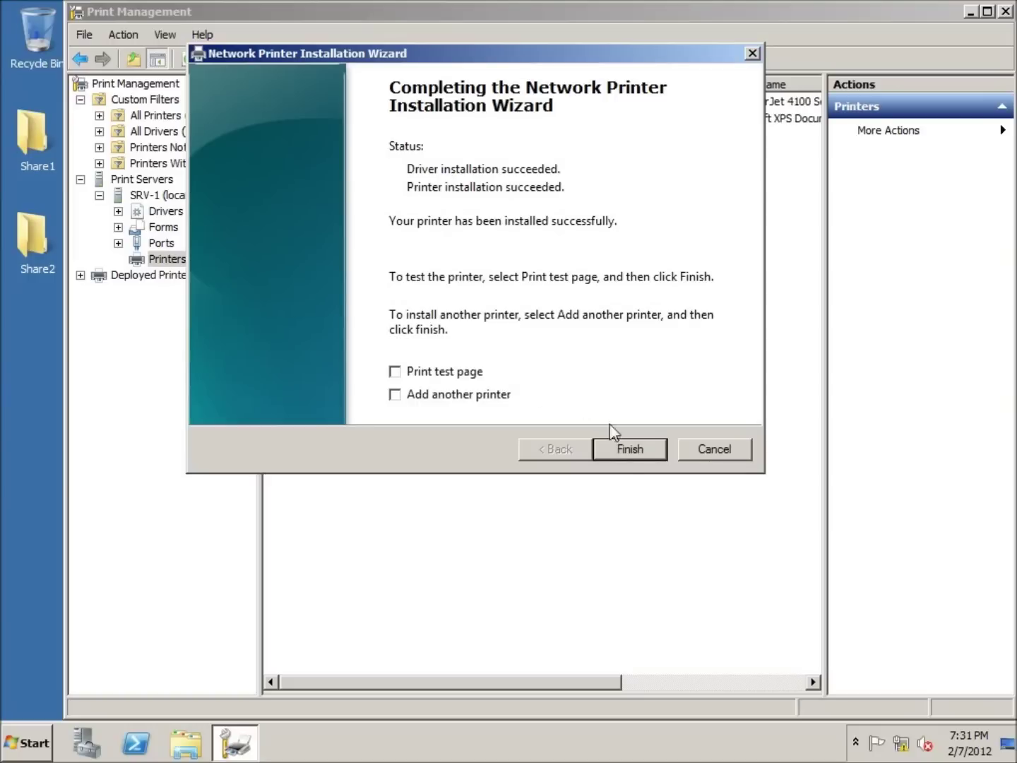
left_click(622, 447)
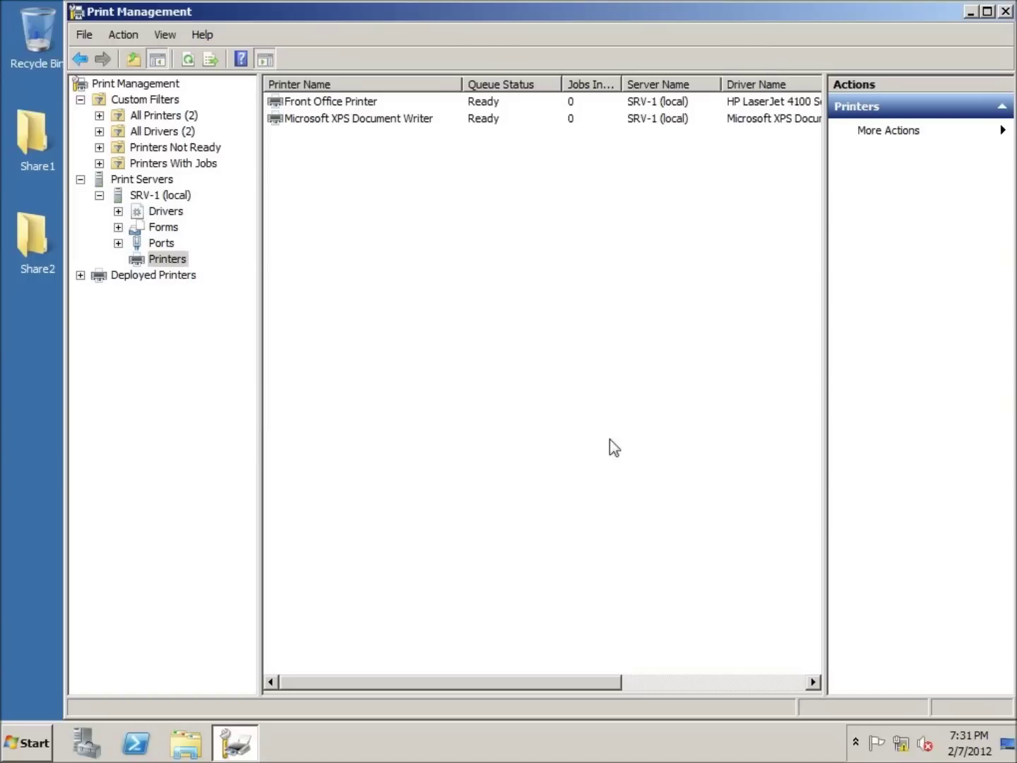
left_click(27, 744)
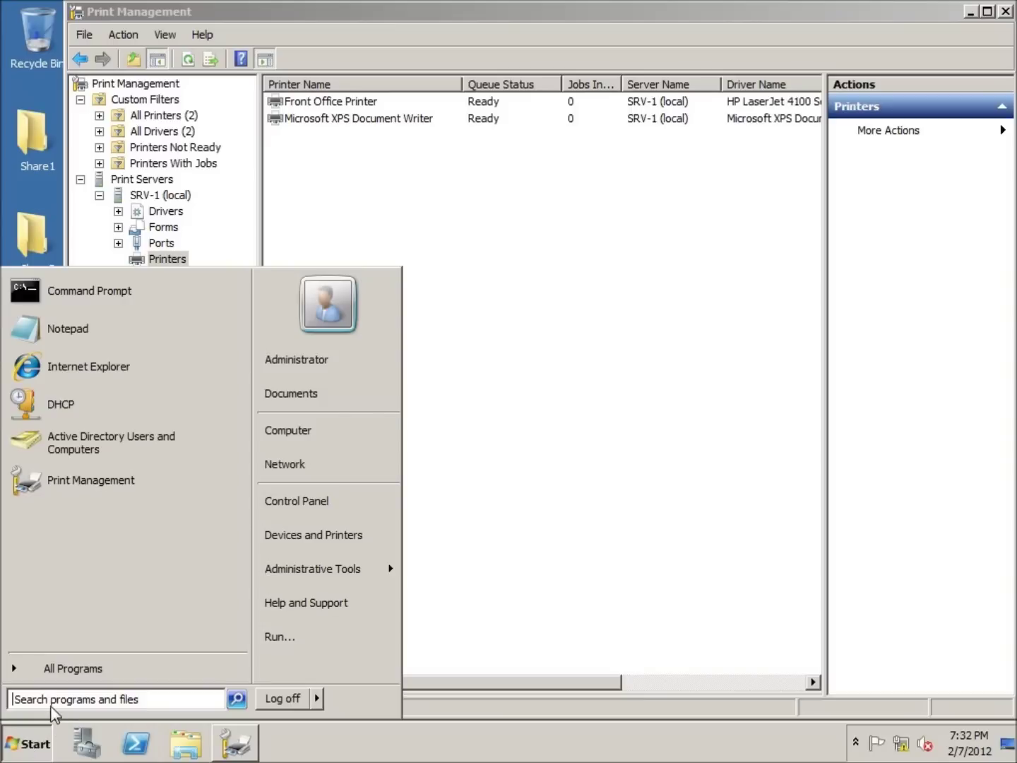
type("\\\\")
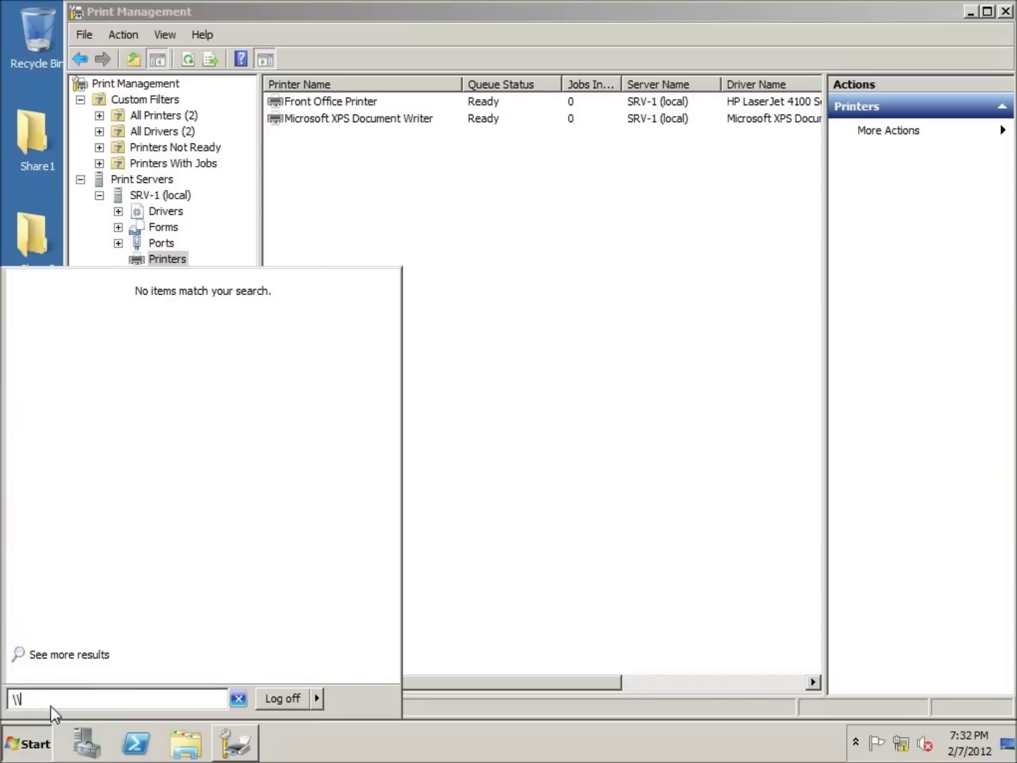
type("srv-1")
key("Return")
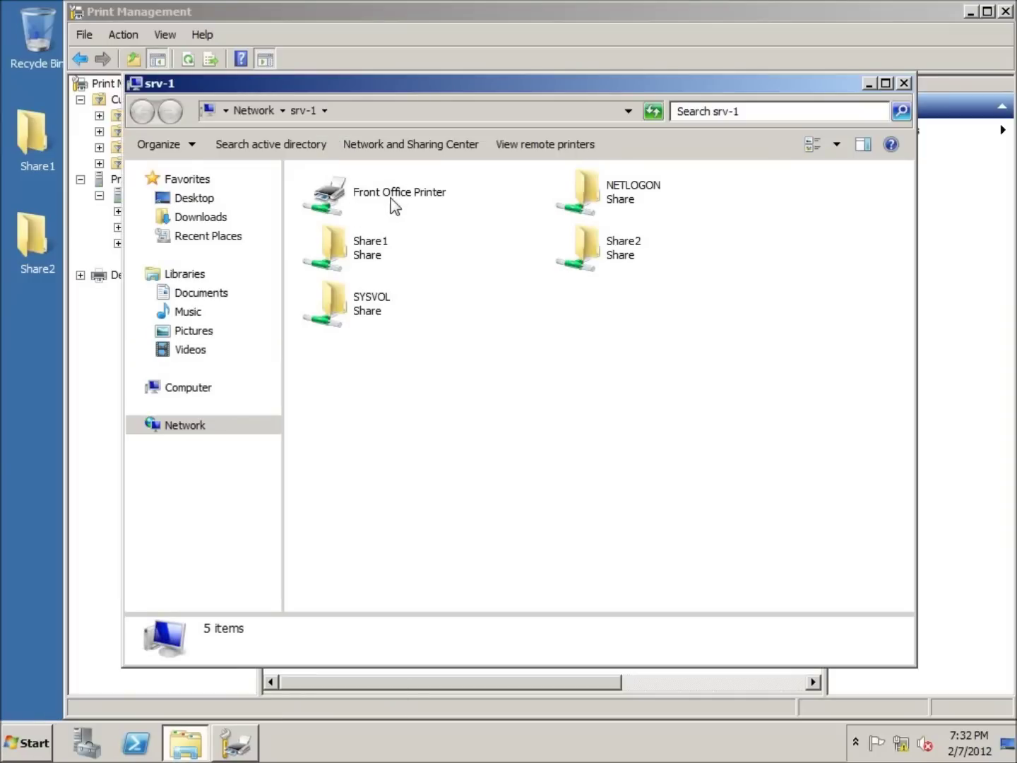
left_click_drag(443, 95, 539, 147)
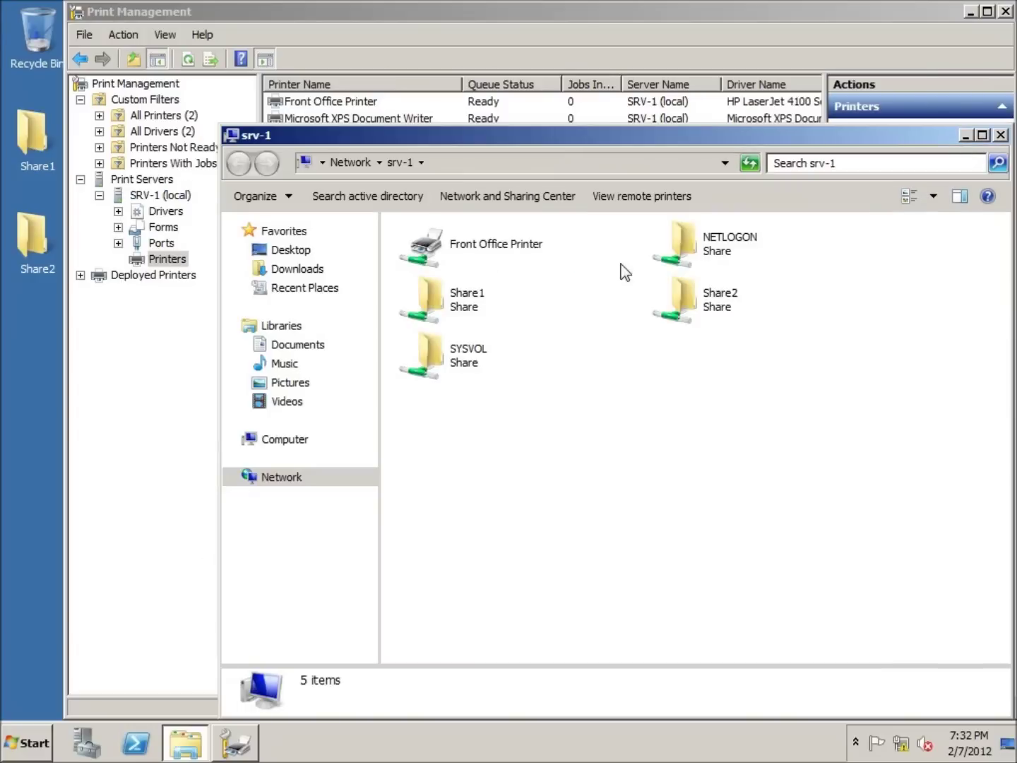
left_click_drag(577, 140, 434, 124)
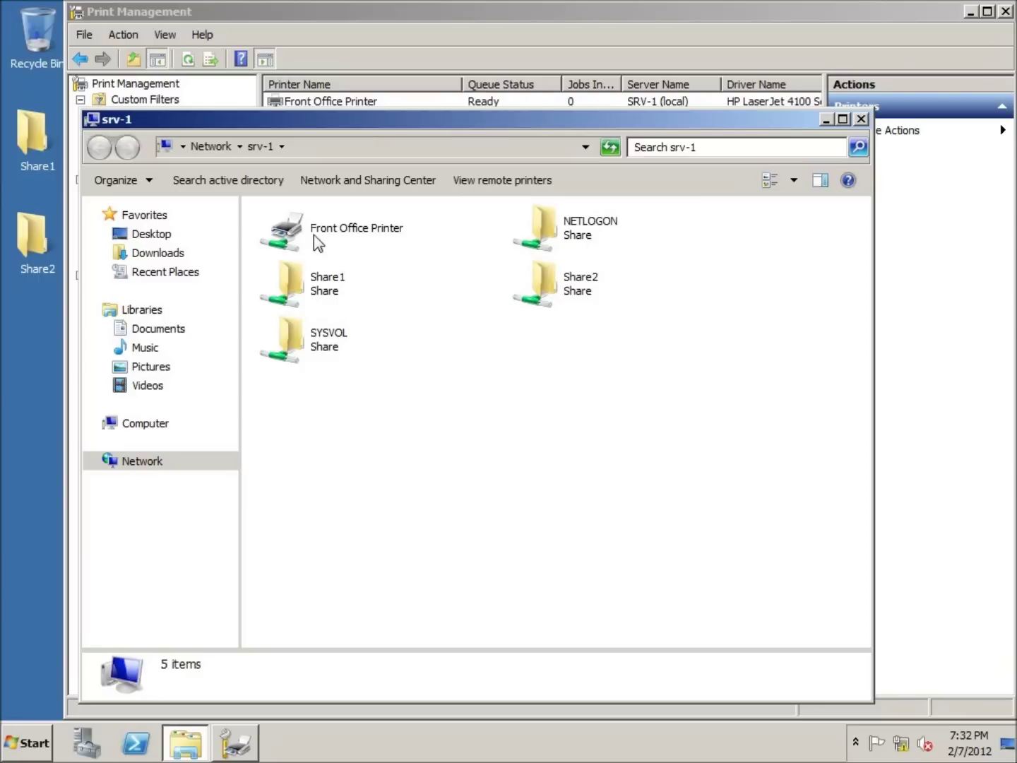
left_click(861, 119)
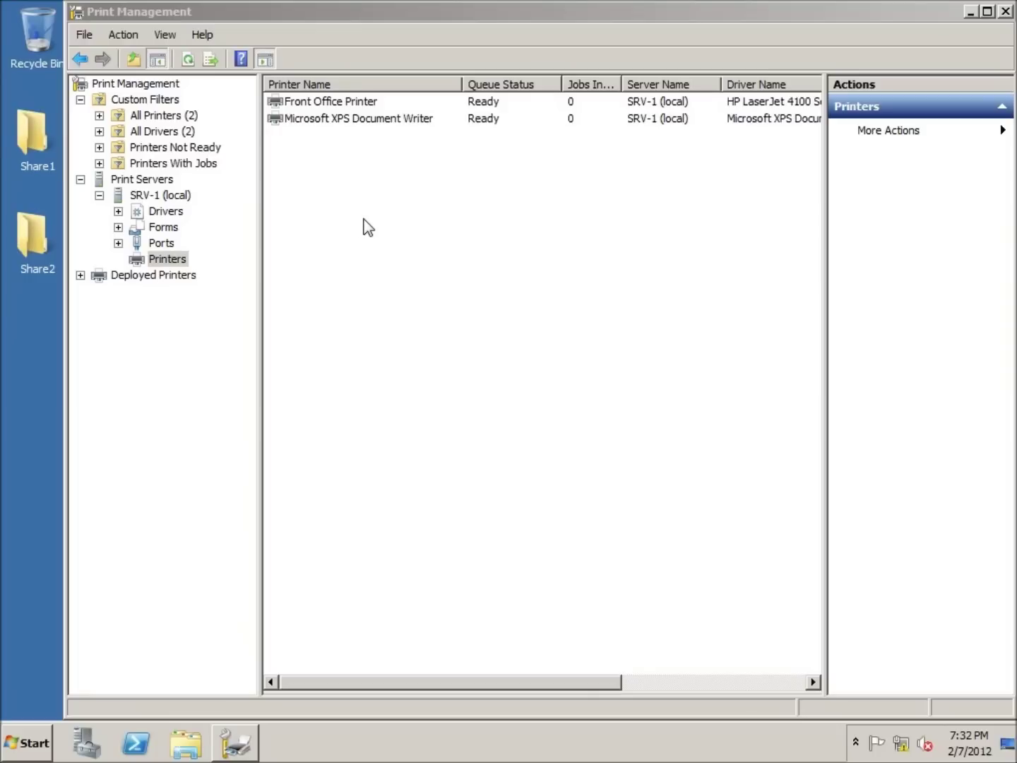
- Open Deploy with Group Policy for Front Office Printer from the Printers list
left_click(138, 277)
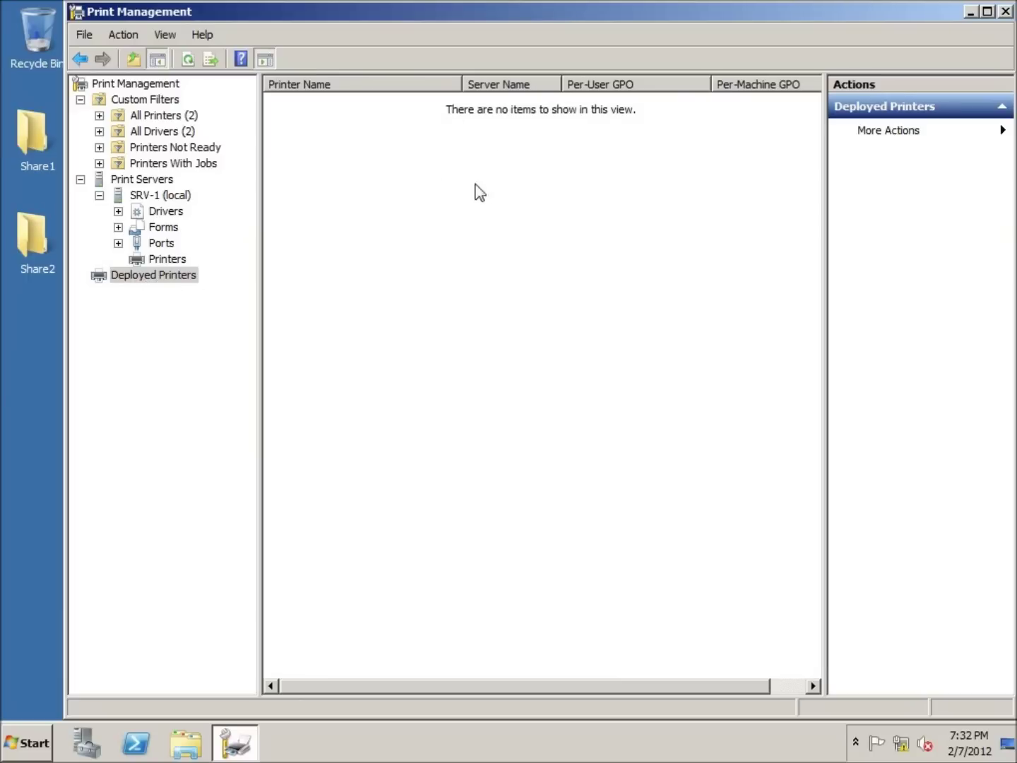
left_click(160, 259)
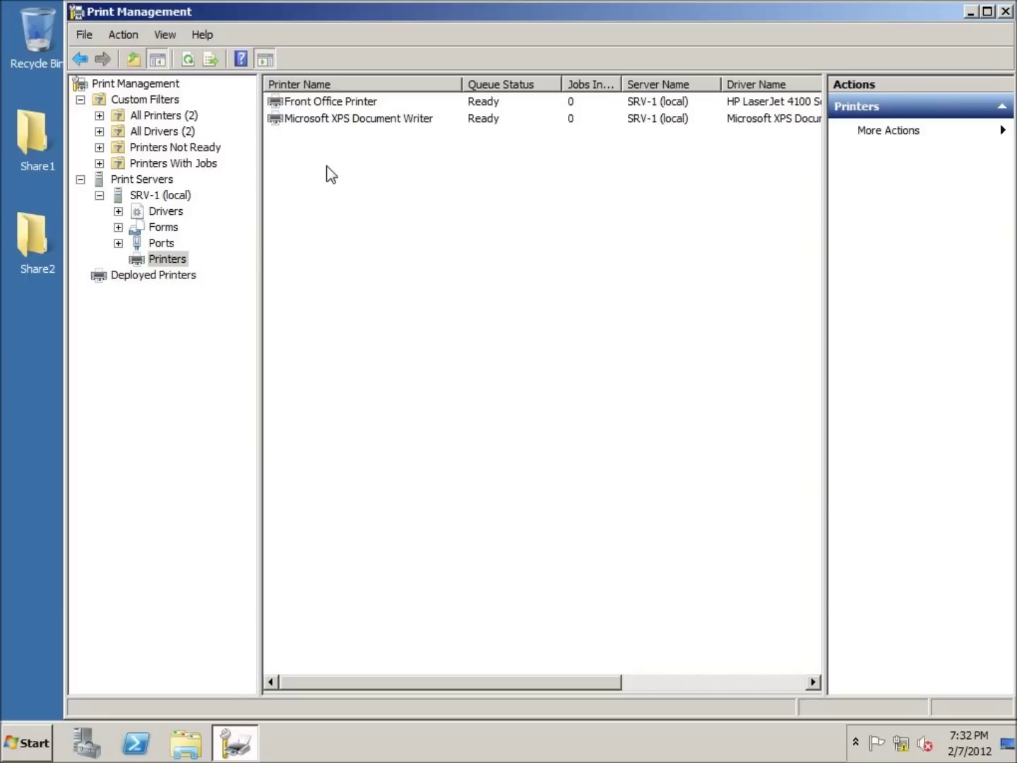
right_click(319, 106)
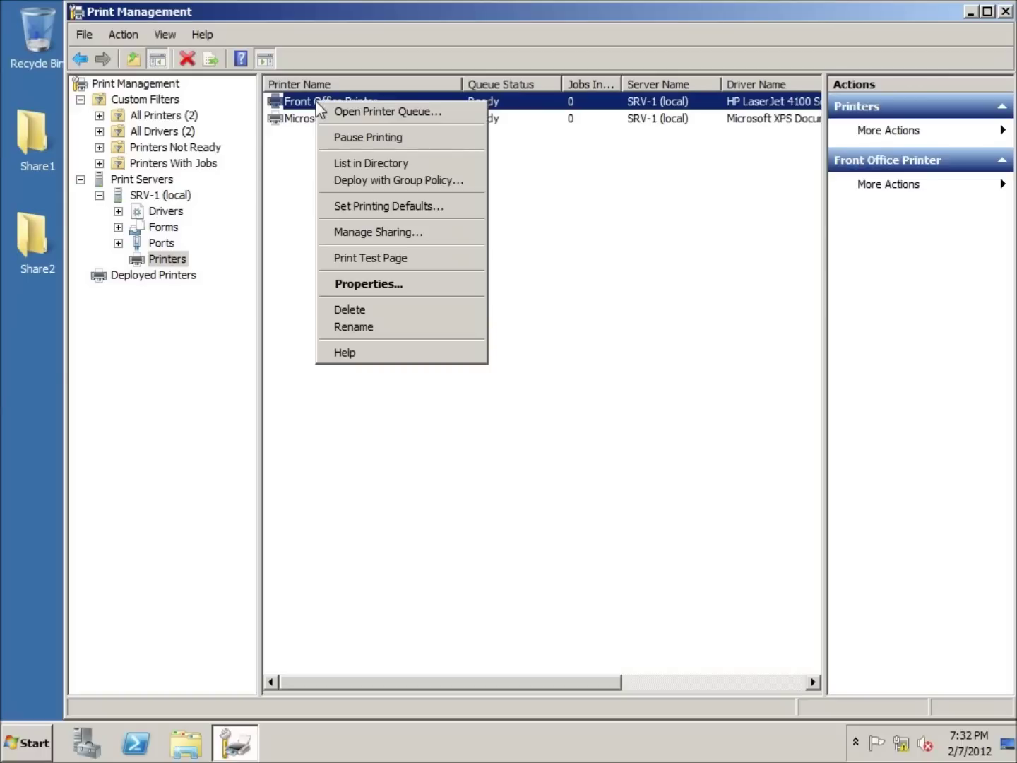
left_click(390, 182)
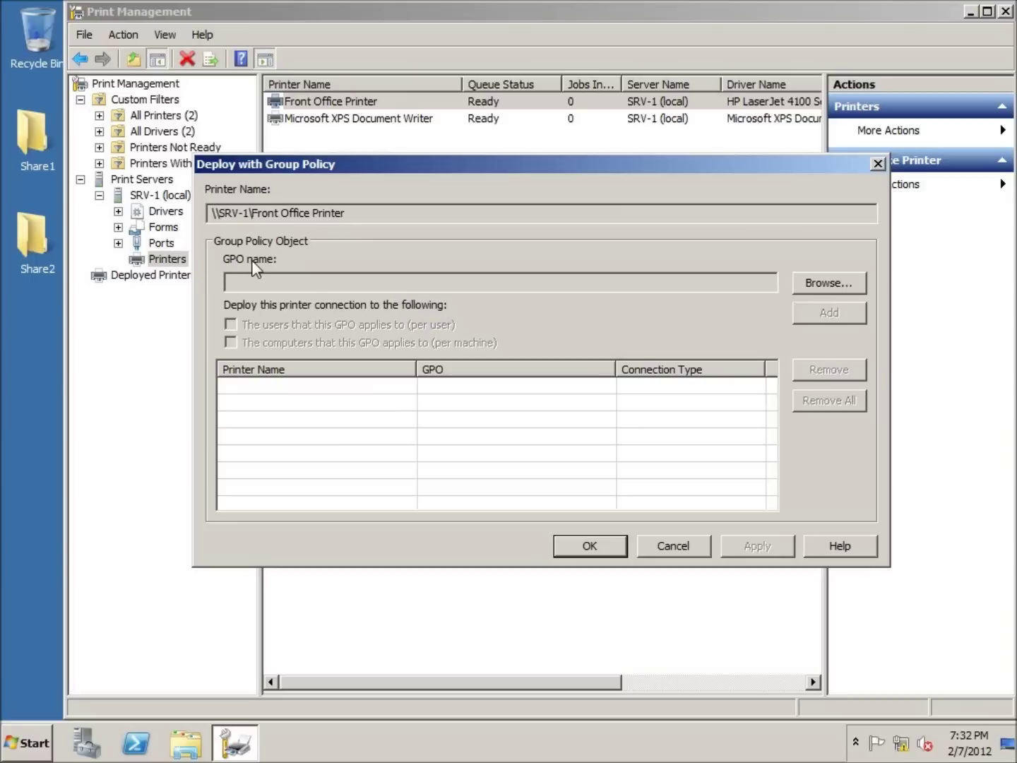
- Choose Default Domain Policy as the Group Policy Object
left_click(824, 281)
left_click(316, 323)
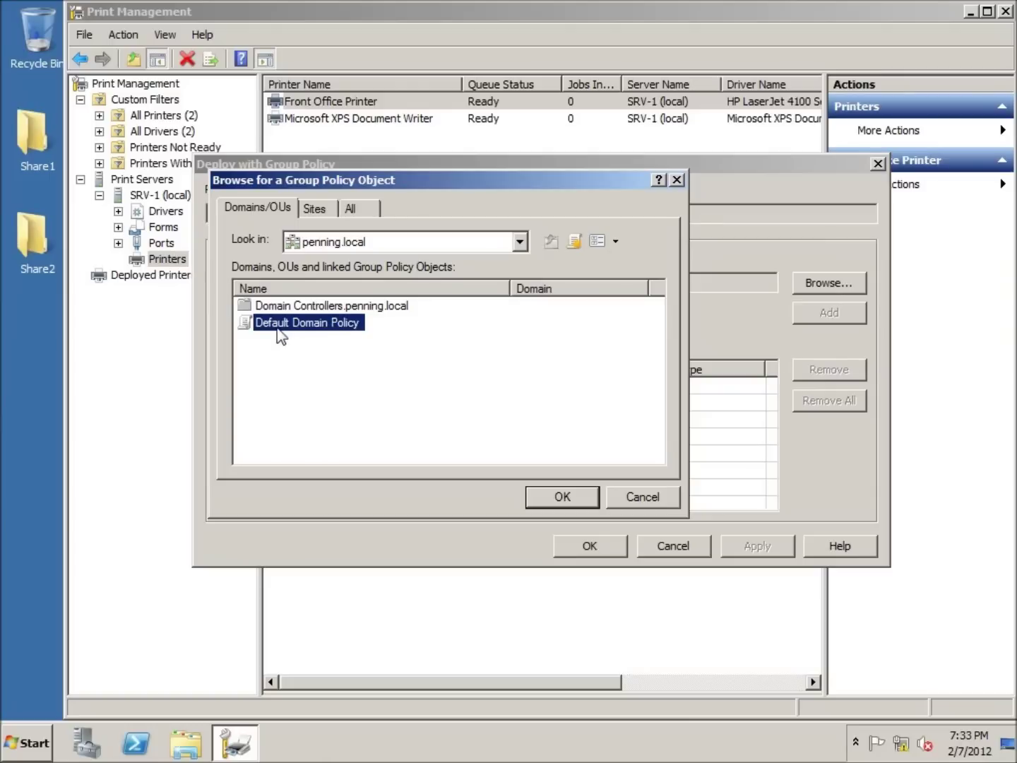
left_click(556, 498)
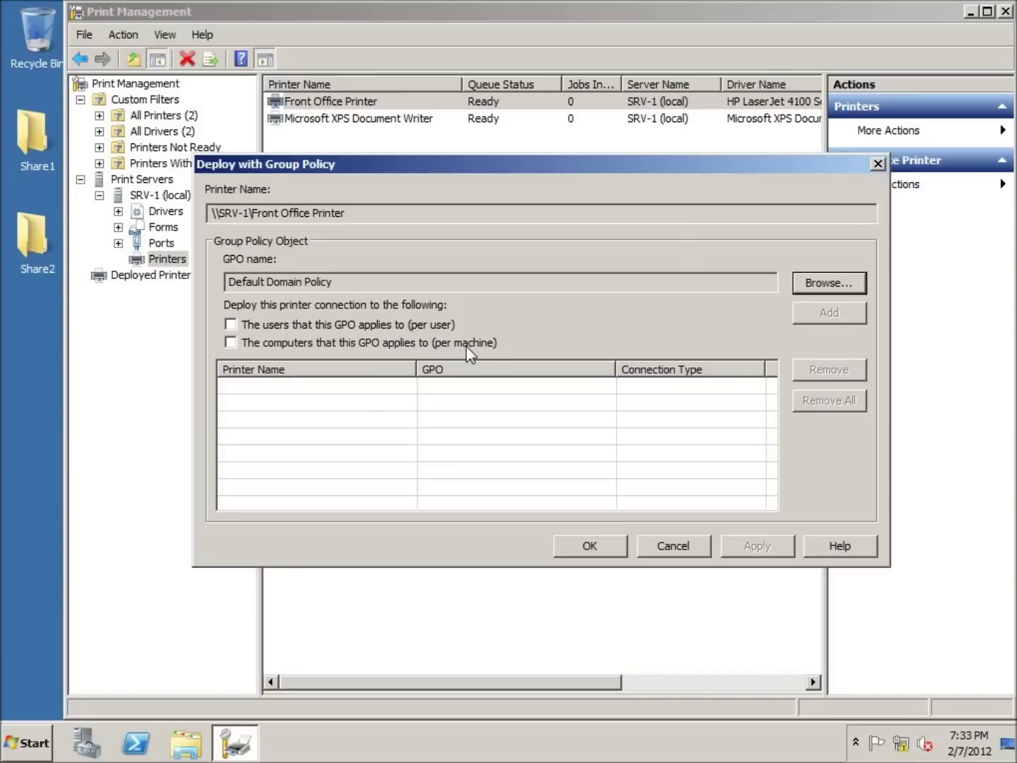
- Add per-user and per-machine deployments, apply them, and close the dialog
left_click(231, 325)
left_click(231, 344)
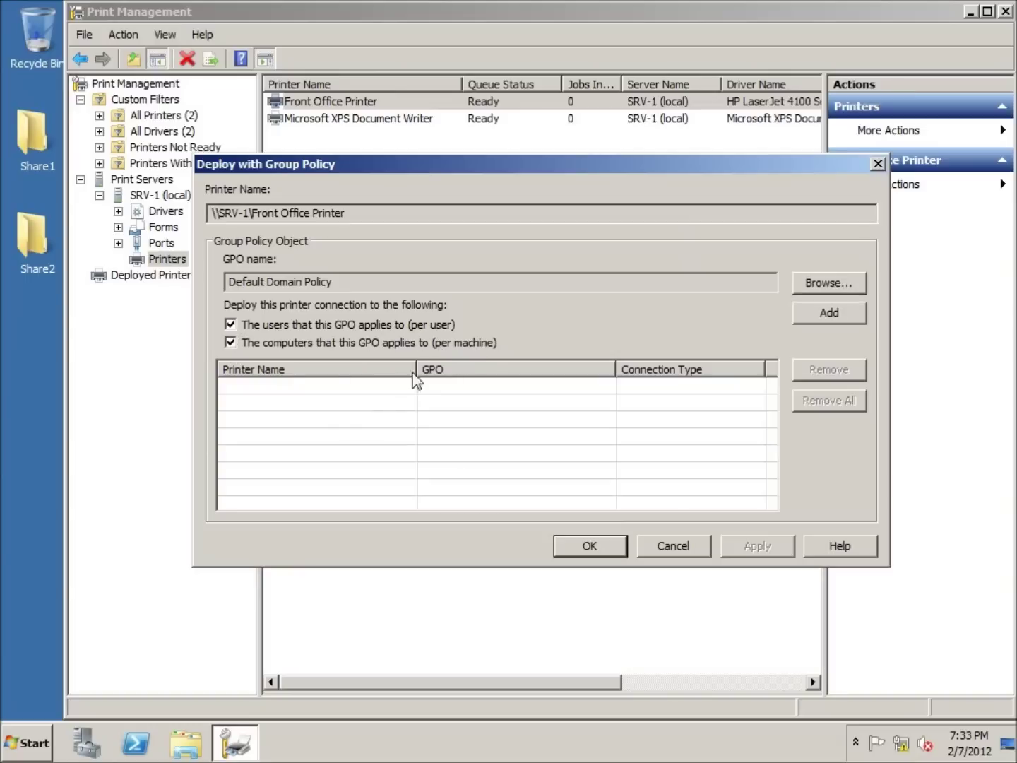
left_click(827, 313)
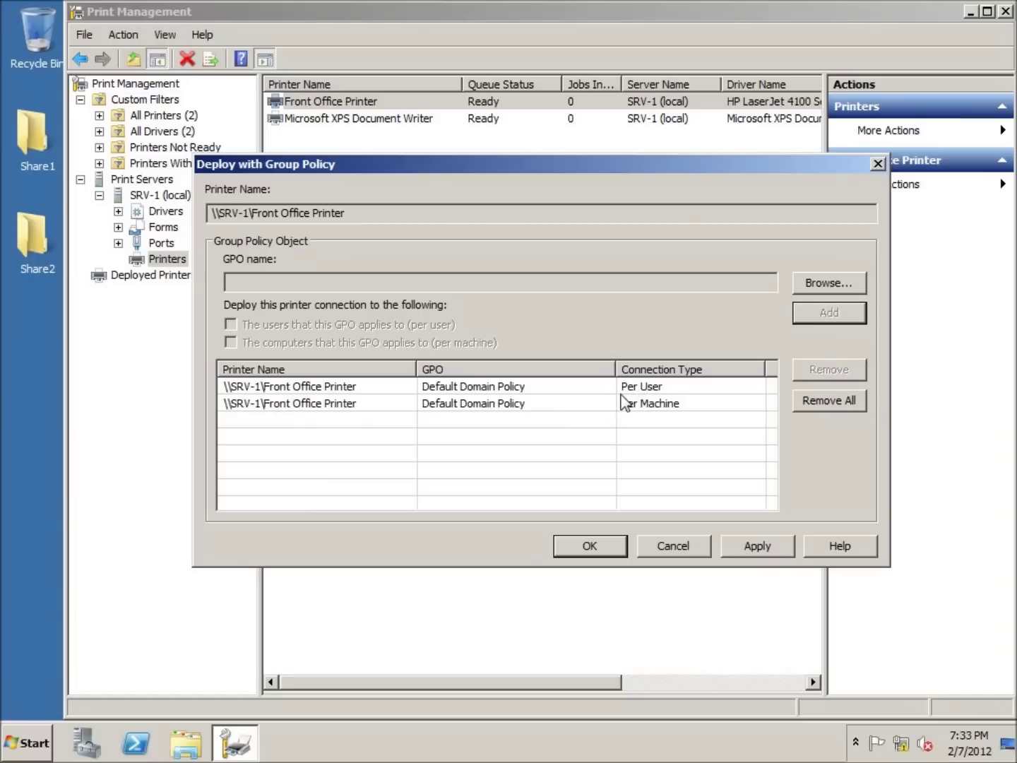
left_click(767, 555)
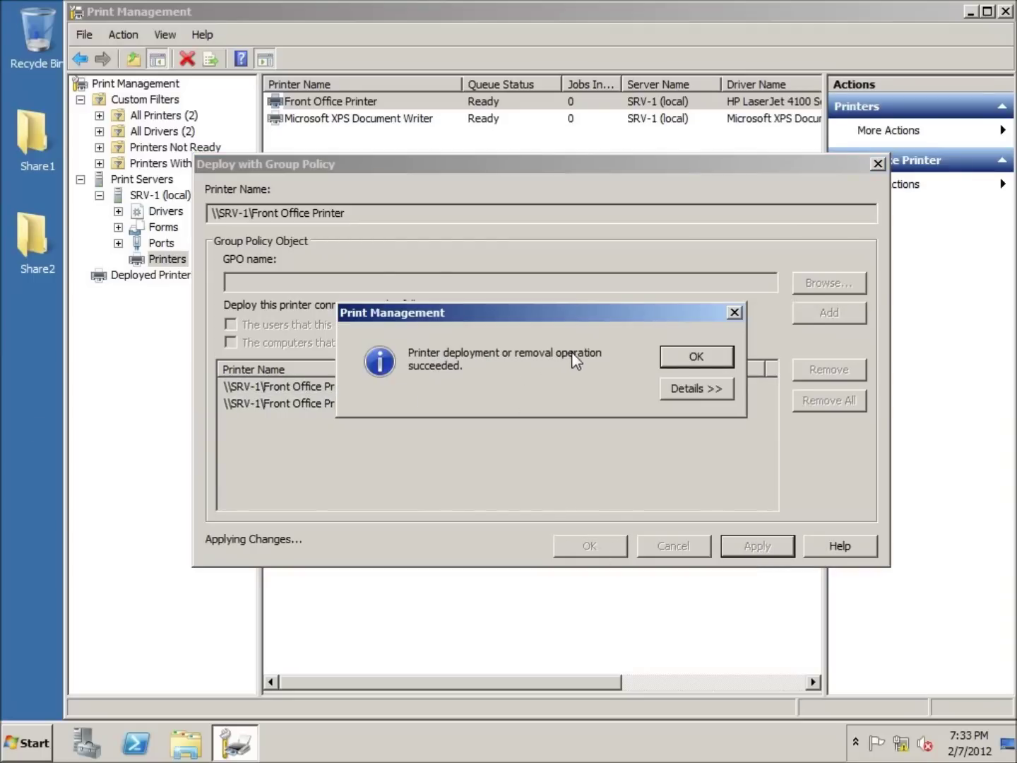
left_click(711, 360)
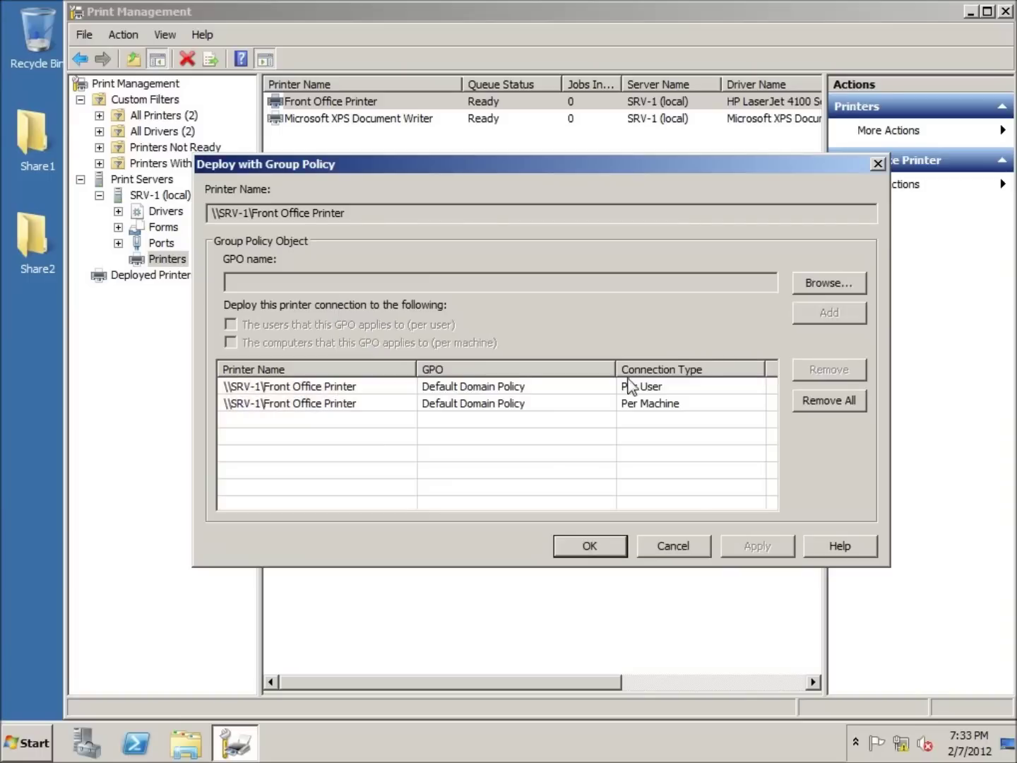
left_click(581, 545)
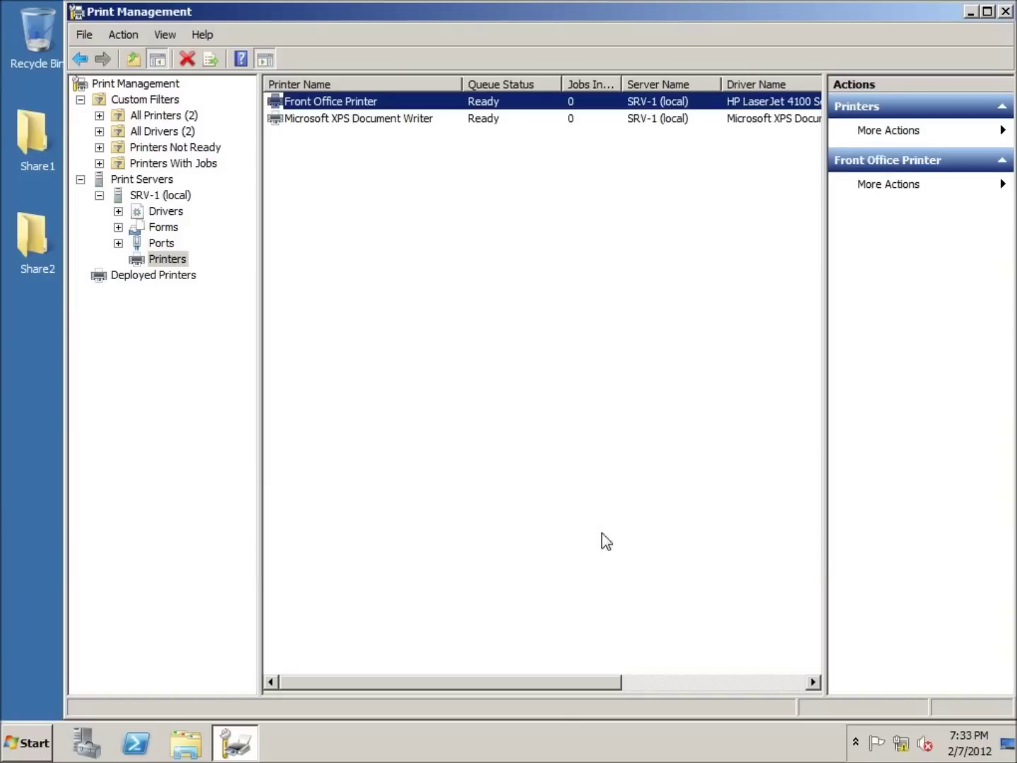
- Select Front Office Printer in the Deployed Printers list
left_click(518, 275)
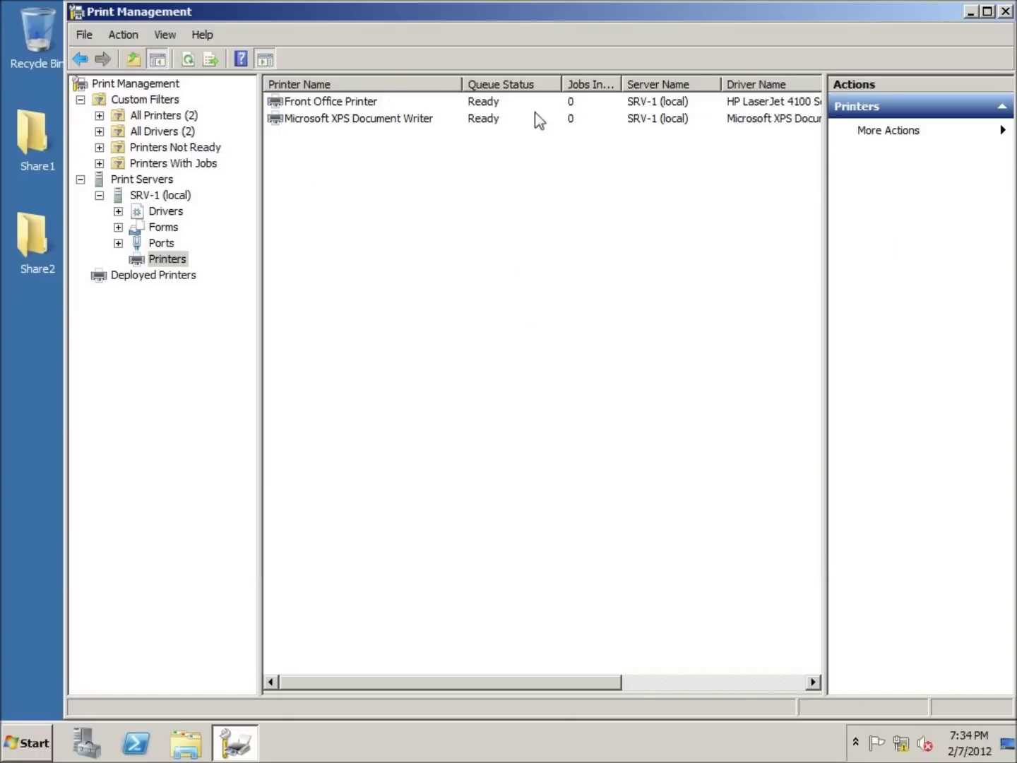
left_click(148, 280)
left_click(307, 106)
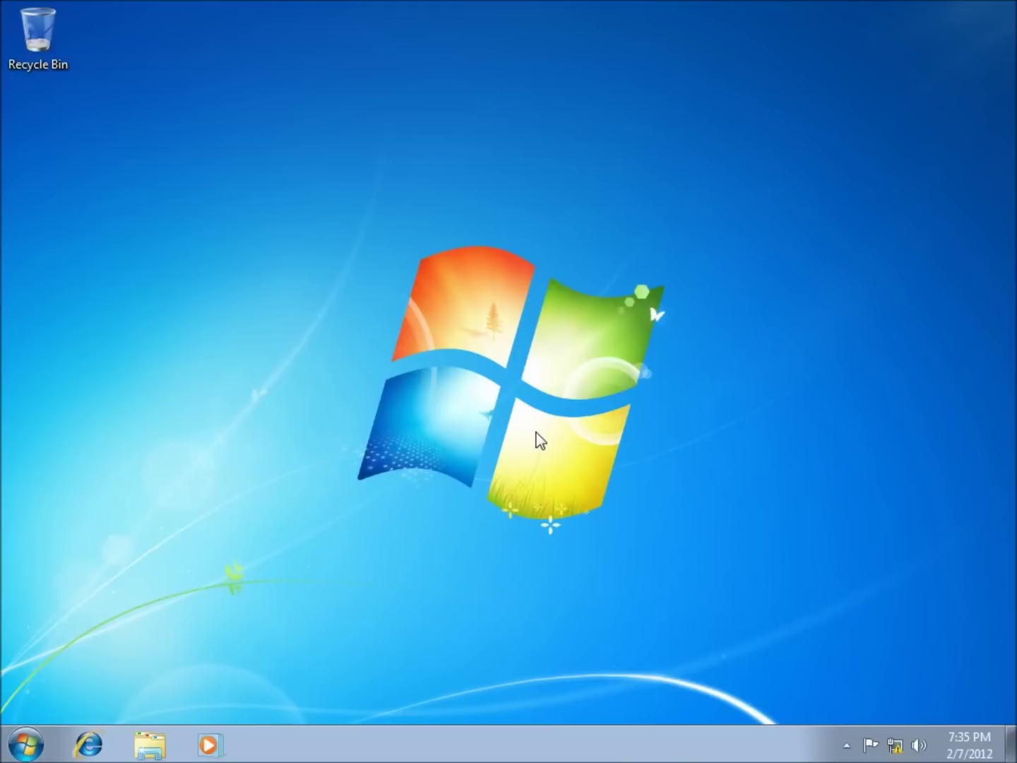
- Run gpupdate from the Start menu search box
left_click(27, 744)
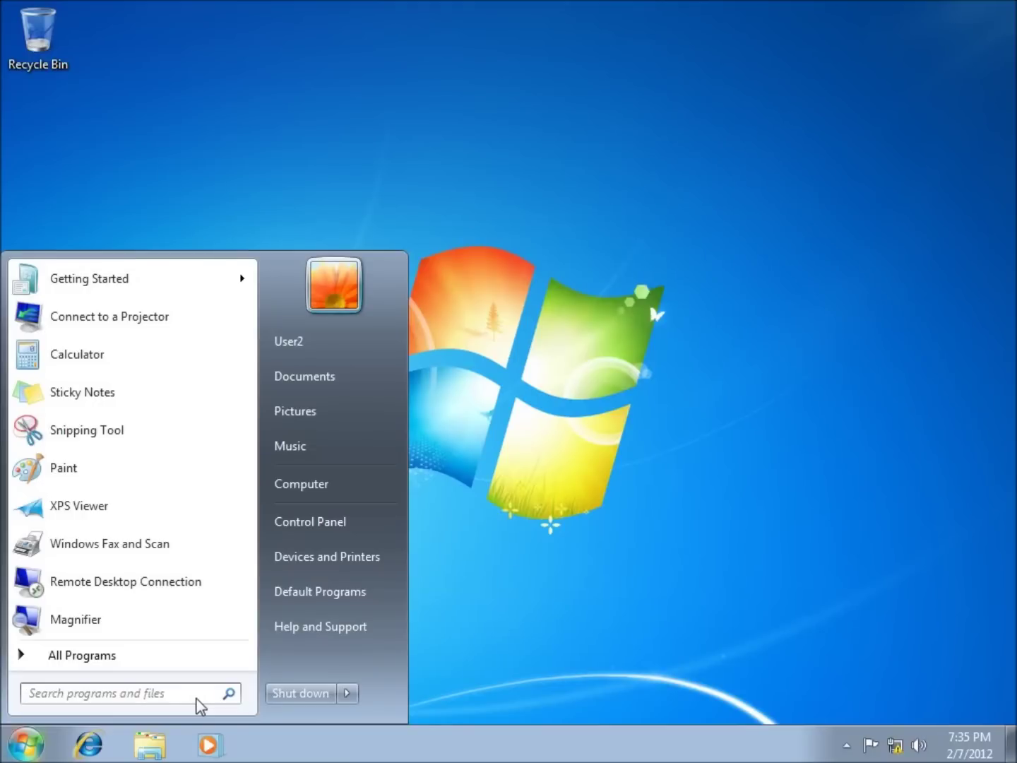
type("gp")
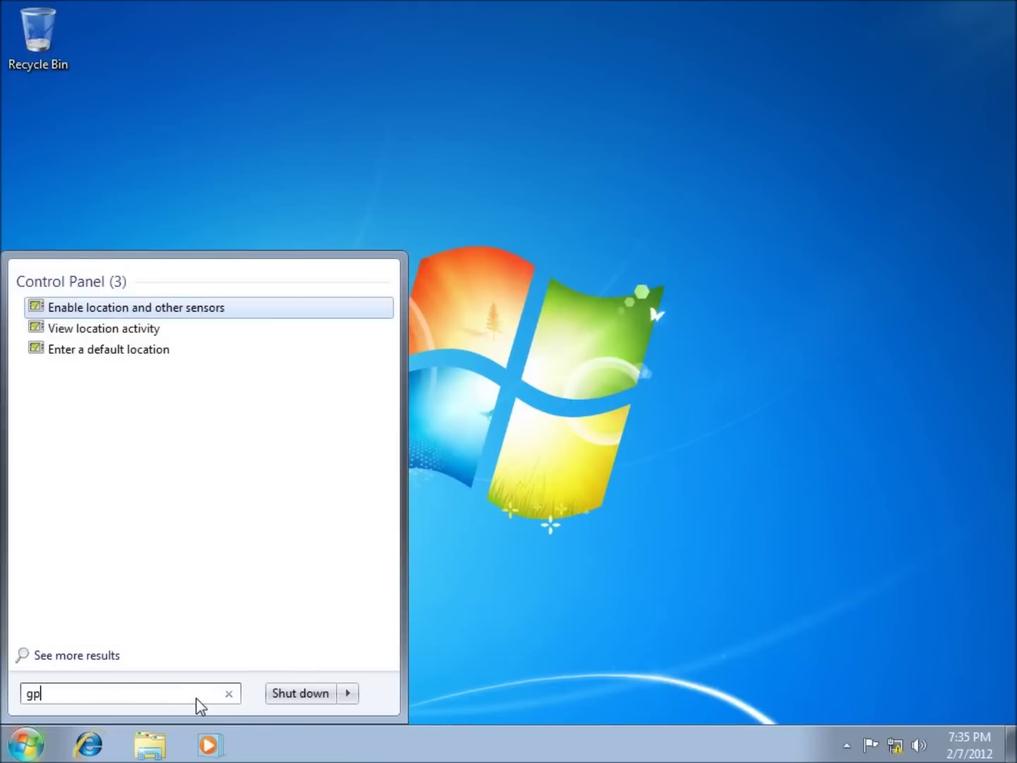
type("update")
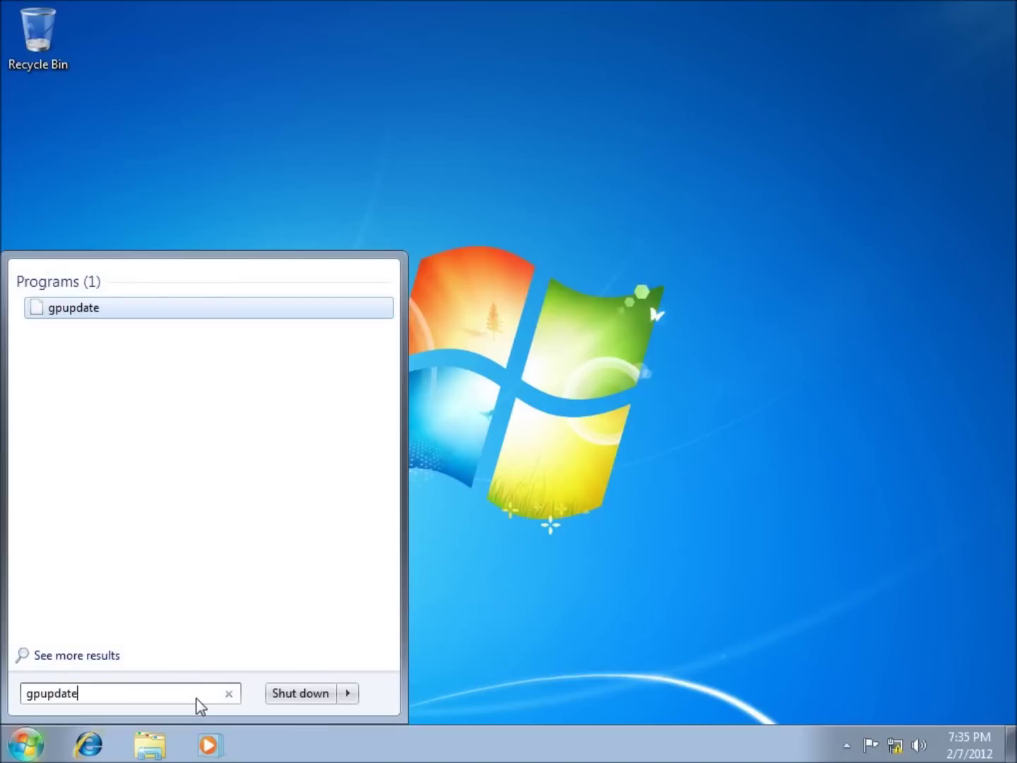
key("Return")
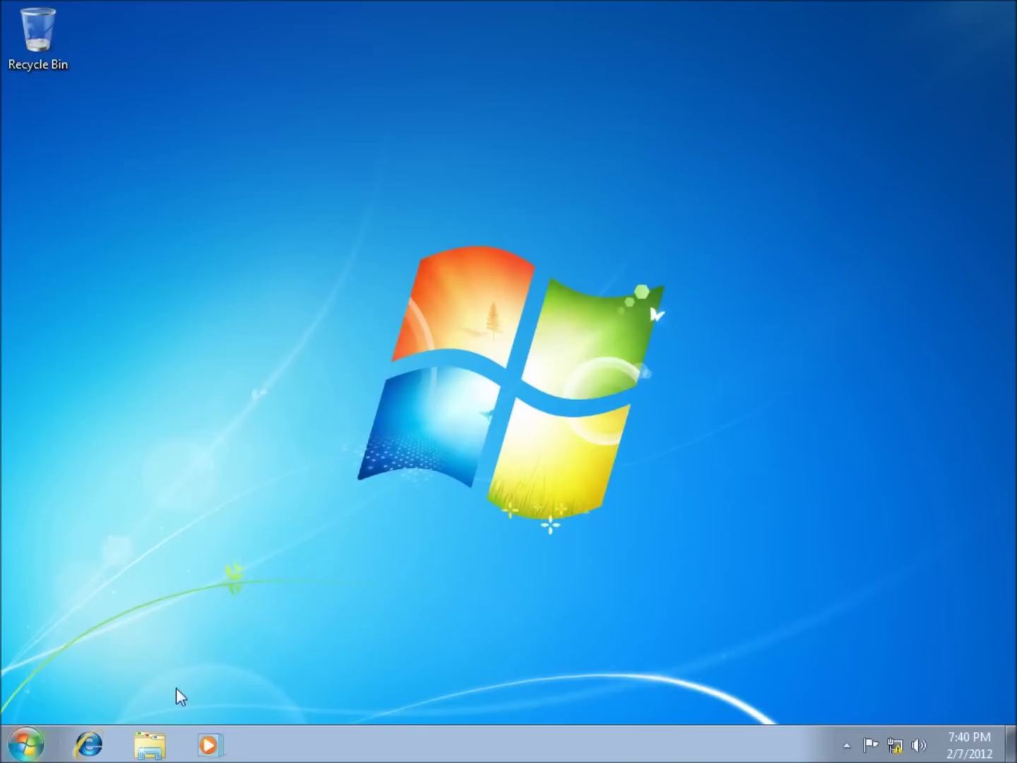
- Check in Devices and Printers that Front Office Printer on SRV-1 shows Ready, then close it
left_click(28, 747)
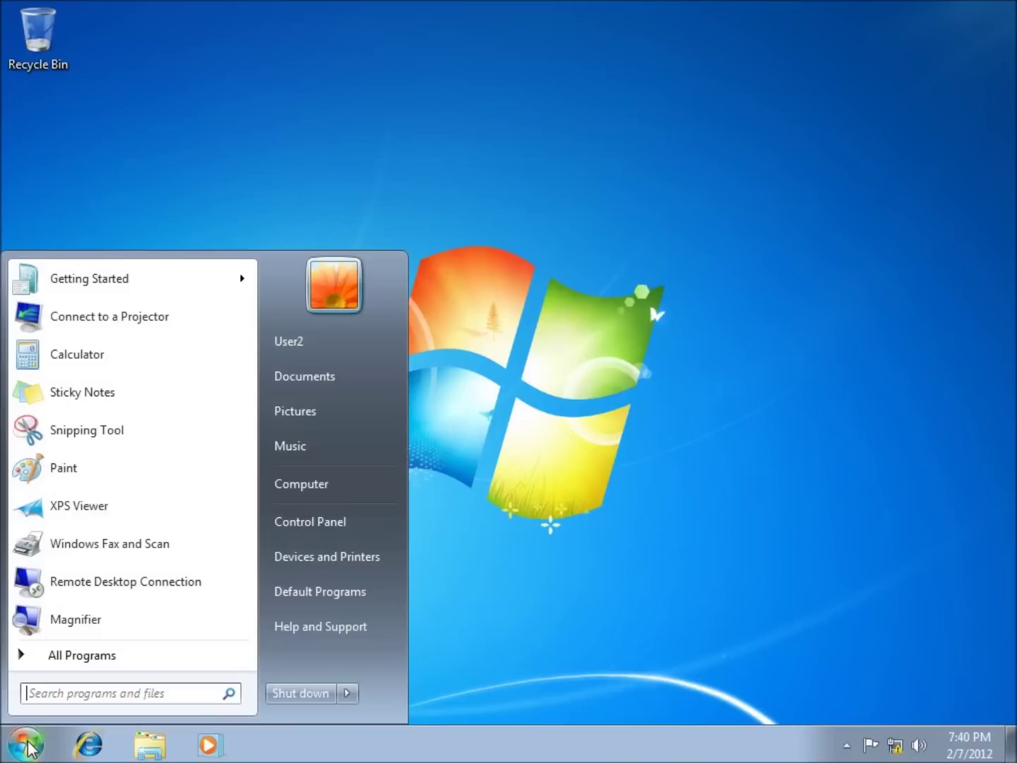
left_click(313, 558)
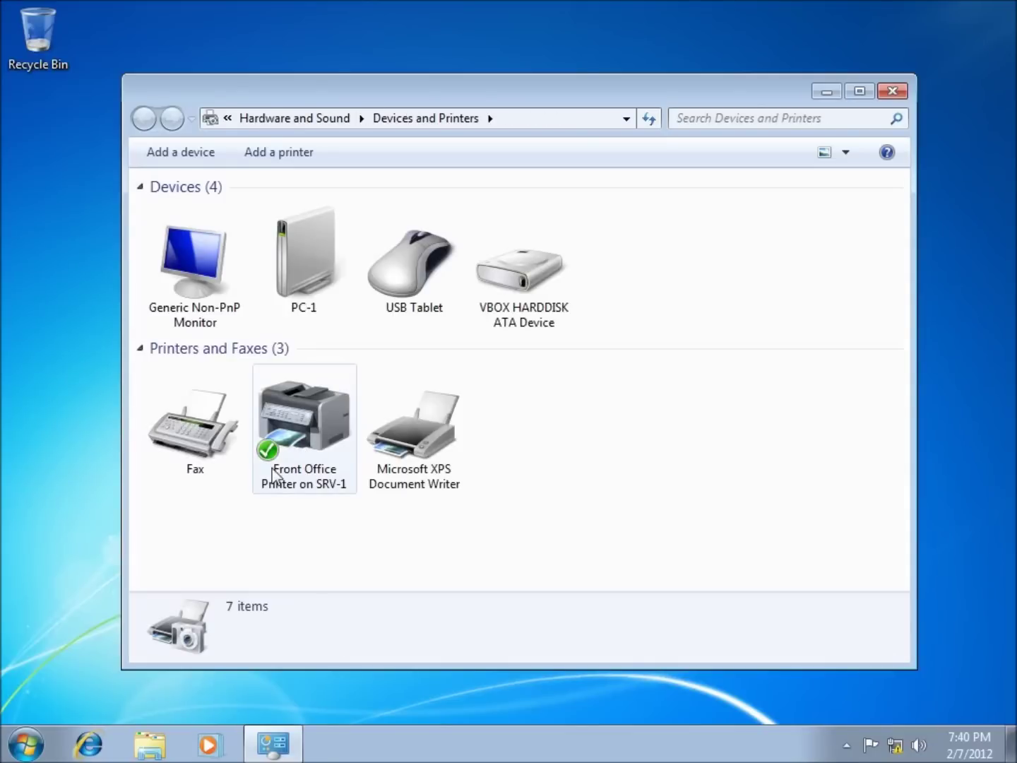
left_click(302, 472)
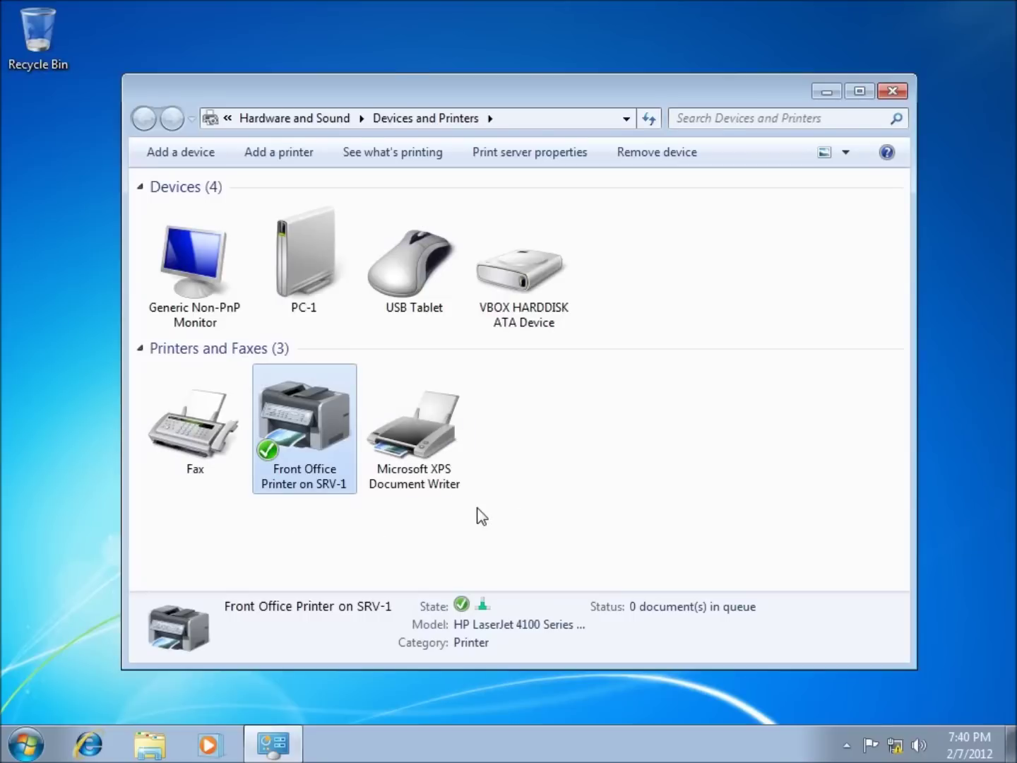
mouse_move(306, 492)
left_click(893, 92)
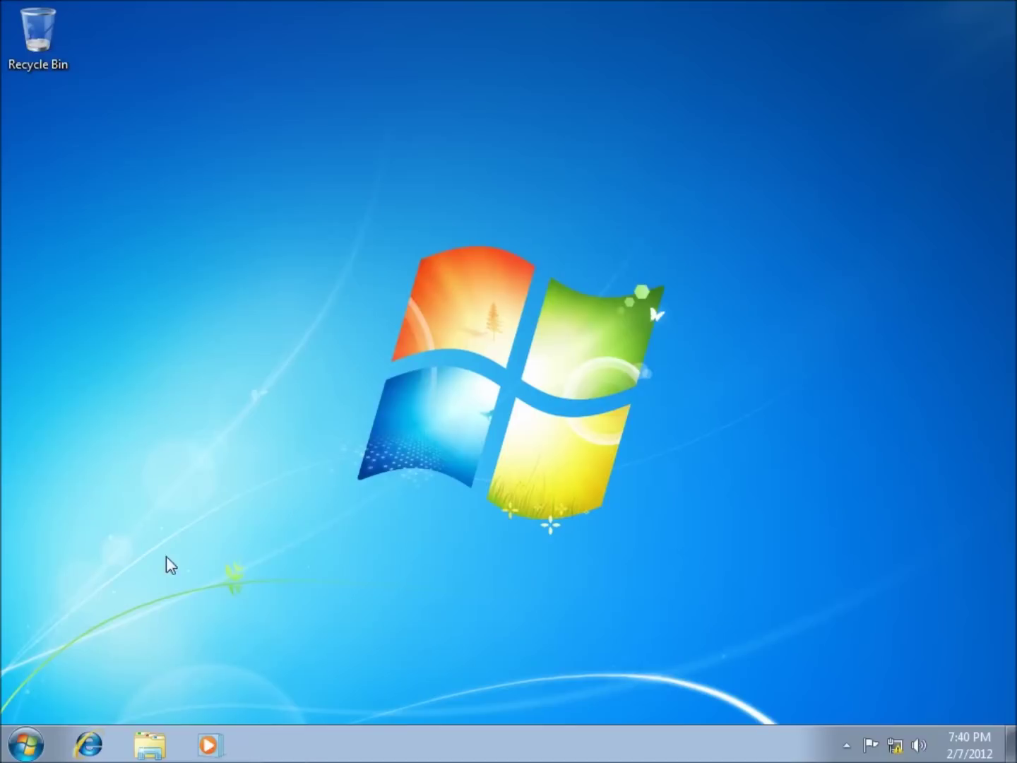
- Browse to \\srv-1 from the Start search to list the server's shares
left_click(27, 743)
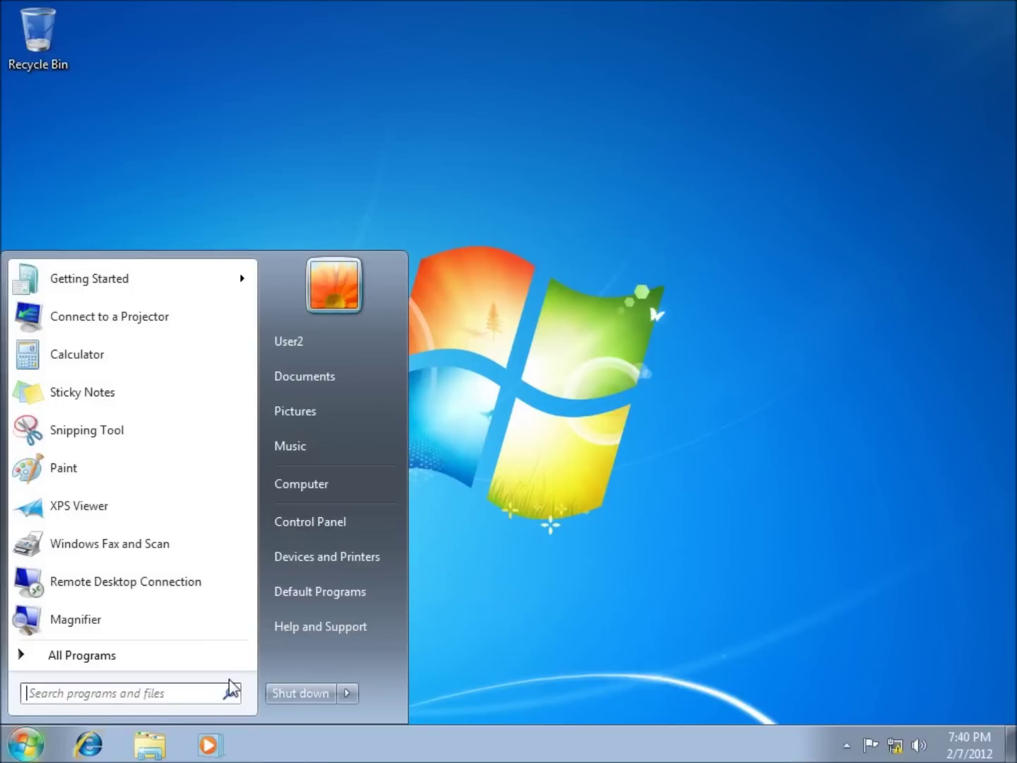
type("\\")
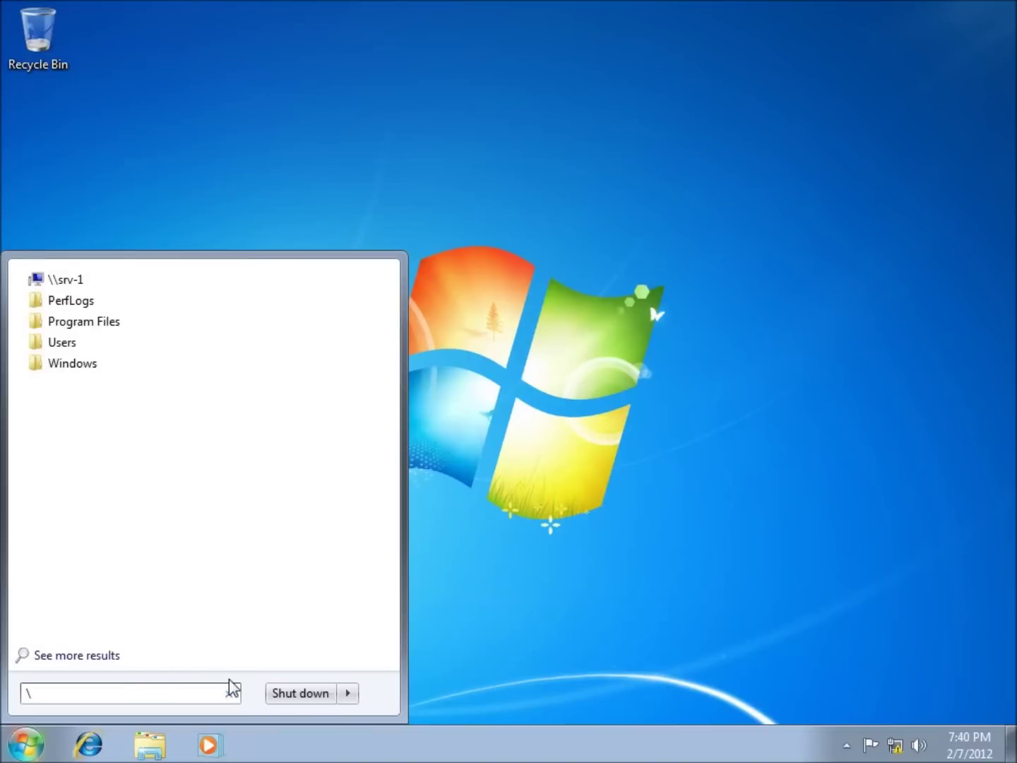
type("\\srv-1")
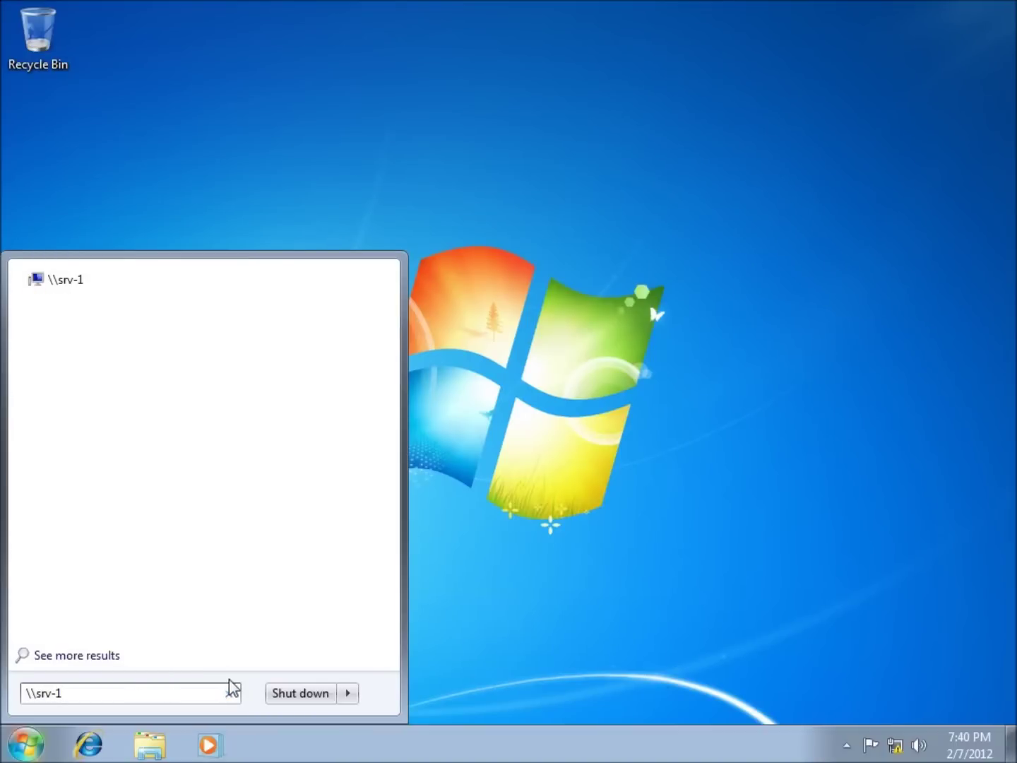
key("Return")
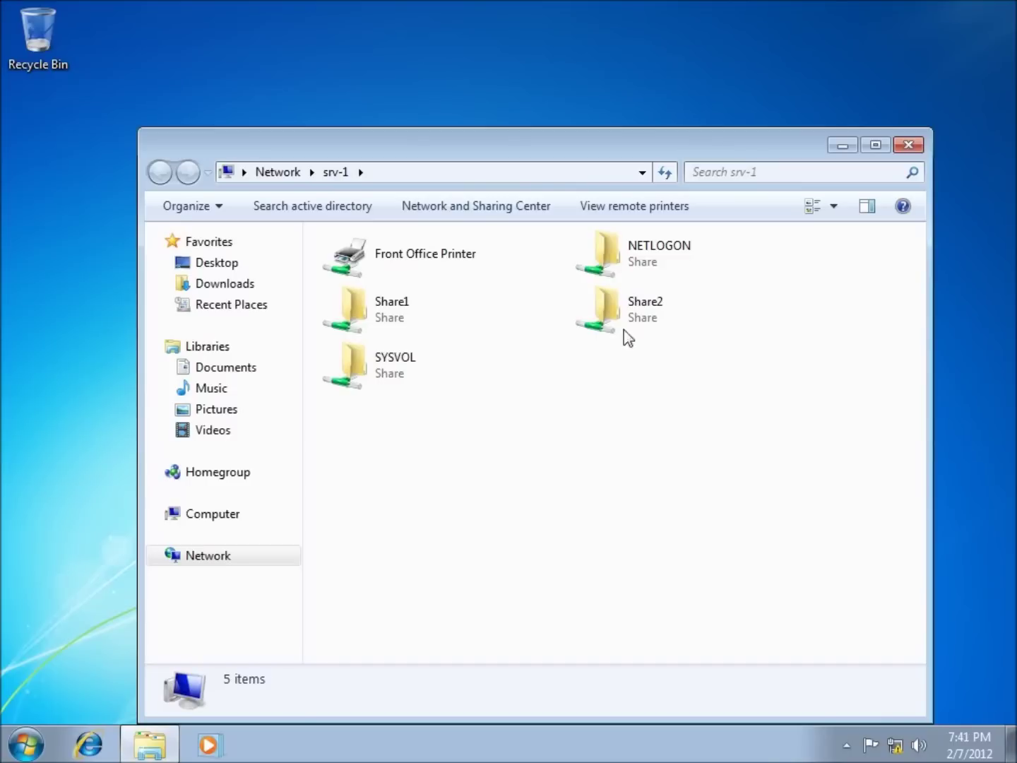